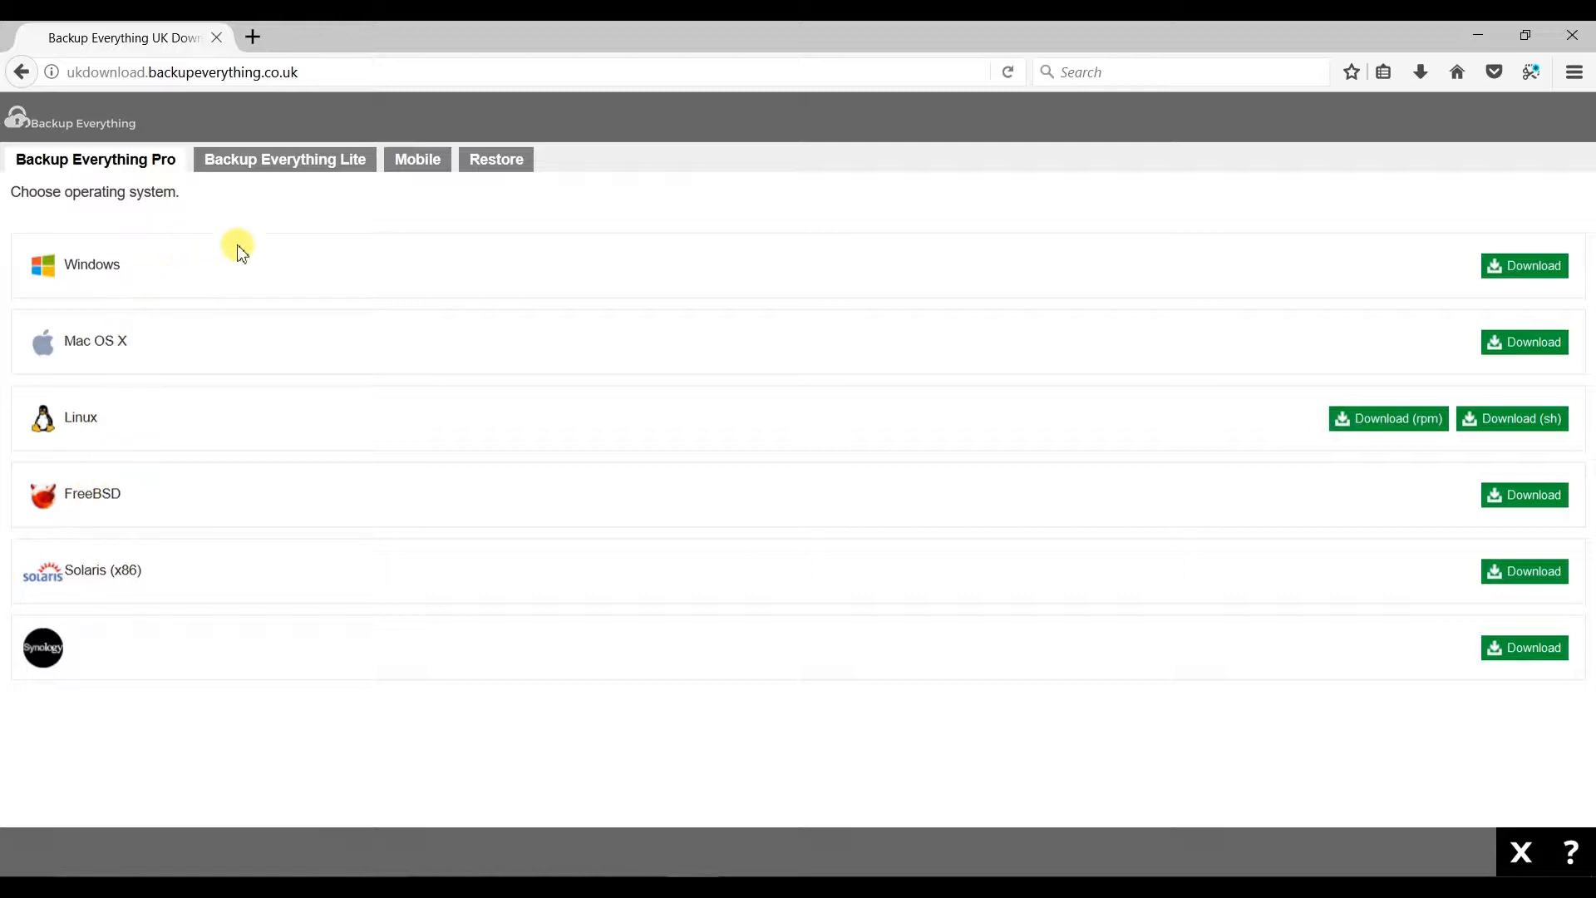
- Download and save the Windows installer of Backup Everything Pro, then launch it from the browser's downloads list
{"action": "left_click", "coordinate": [1515, 272]}
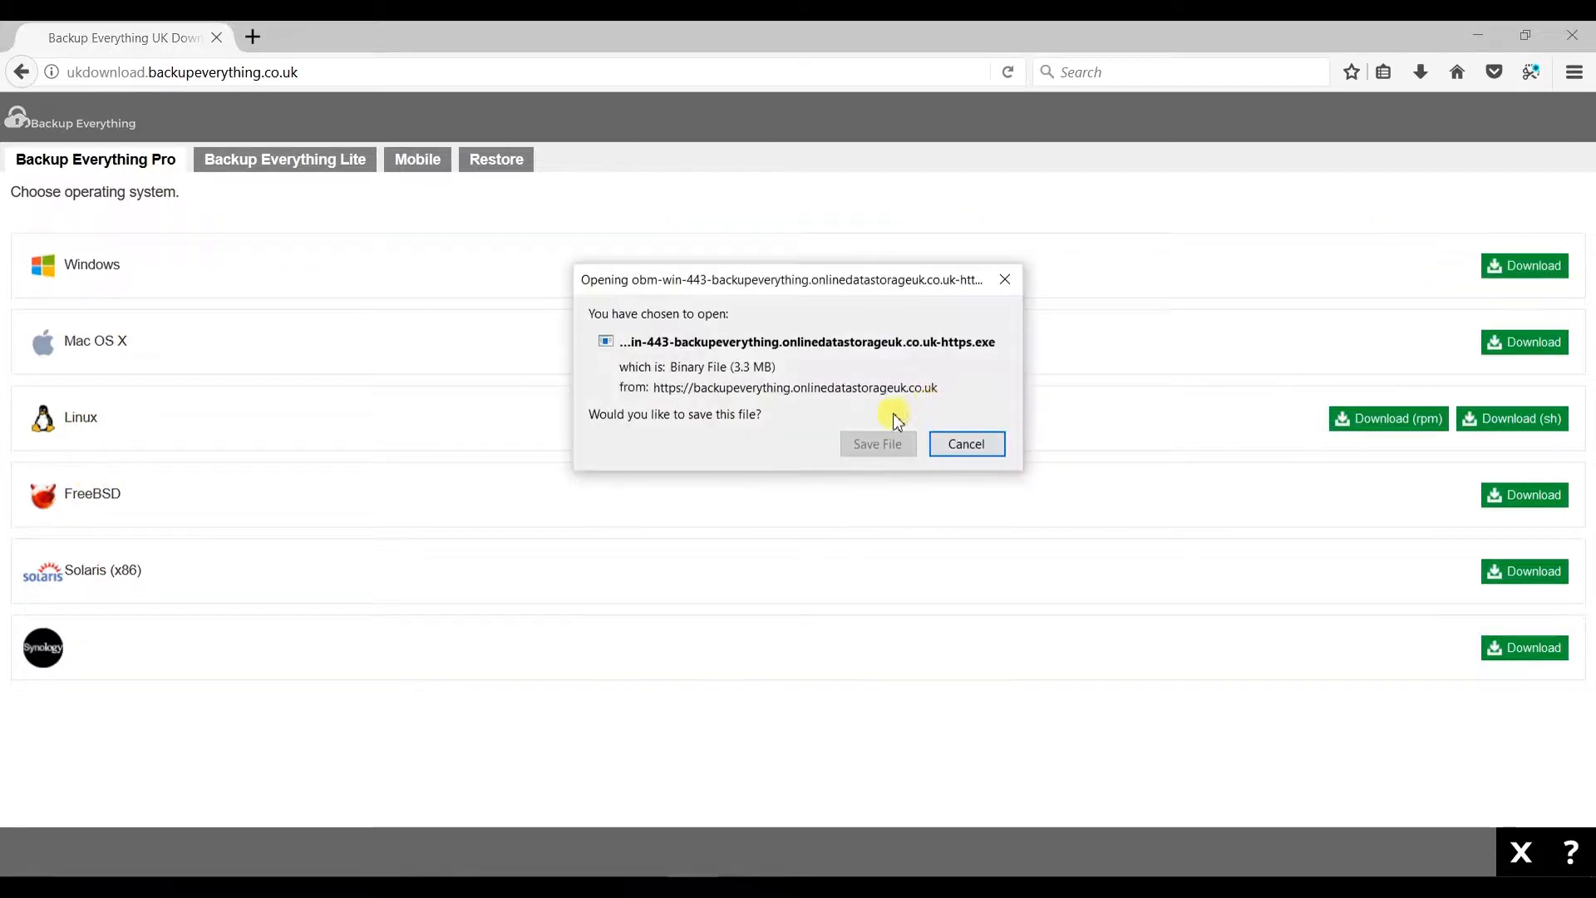
{"action": "left_click", "coordinate": [865, 442]}
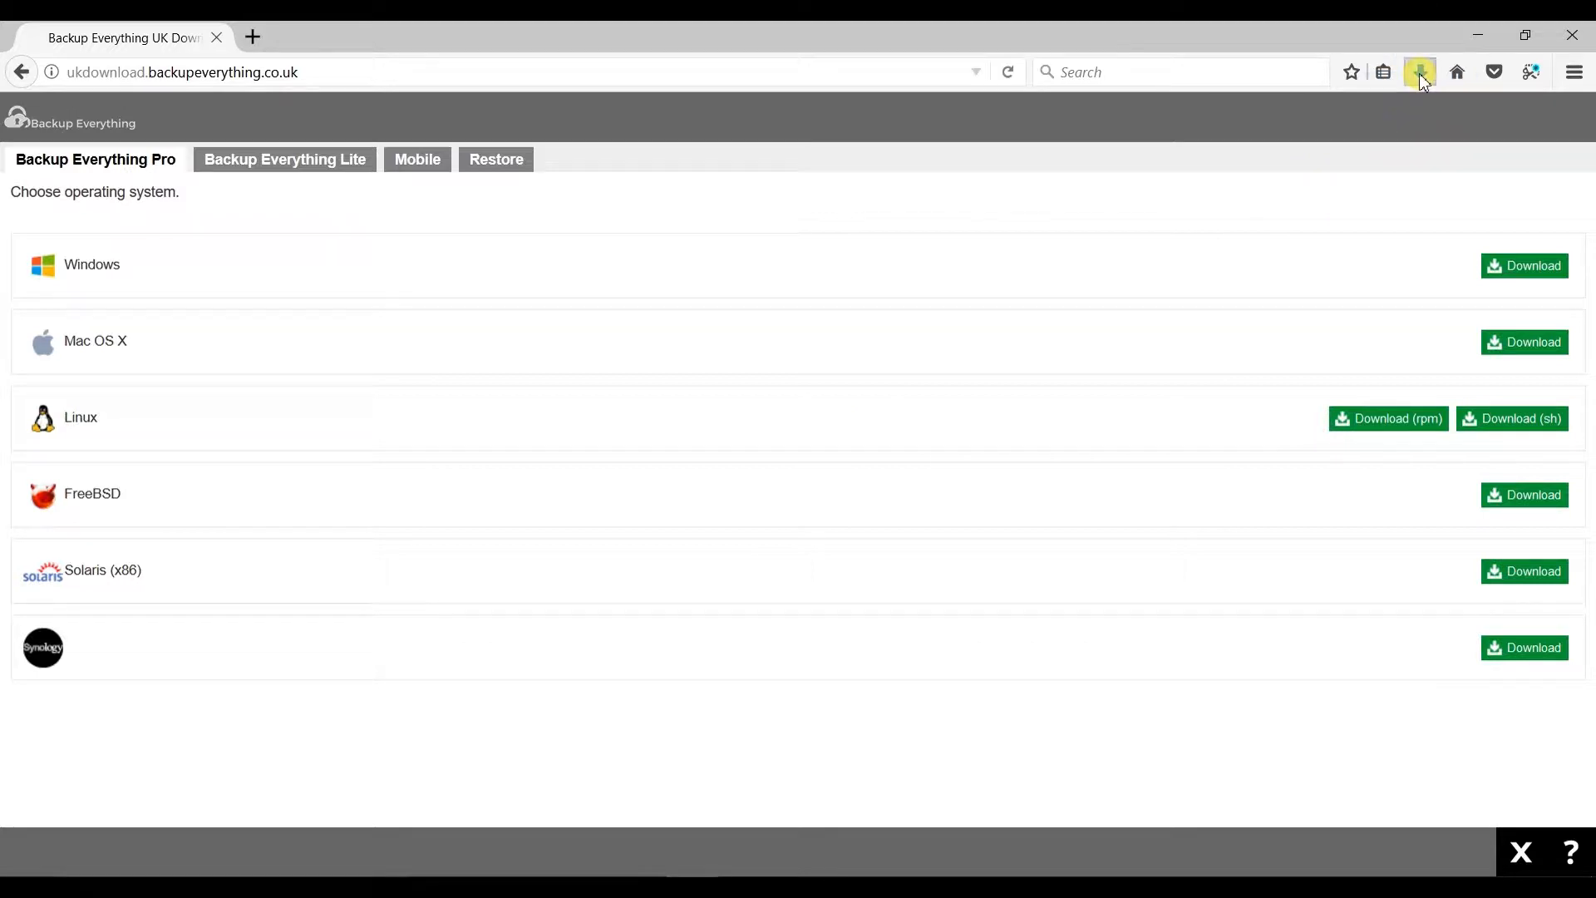
{"action": "left_click", "coordinate": [1421, 73]}
{"action": "left_click", "coordinate": [1114, 138]}
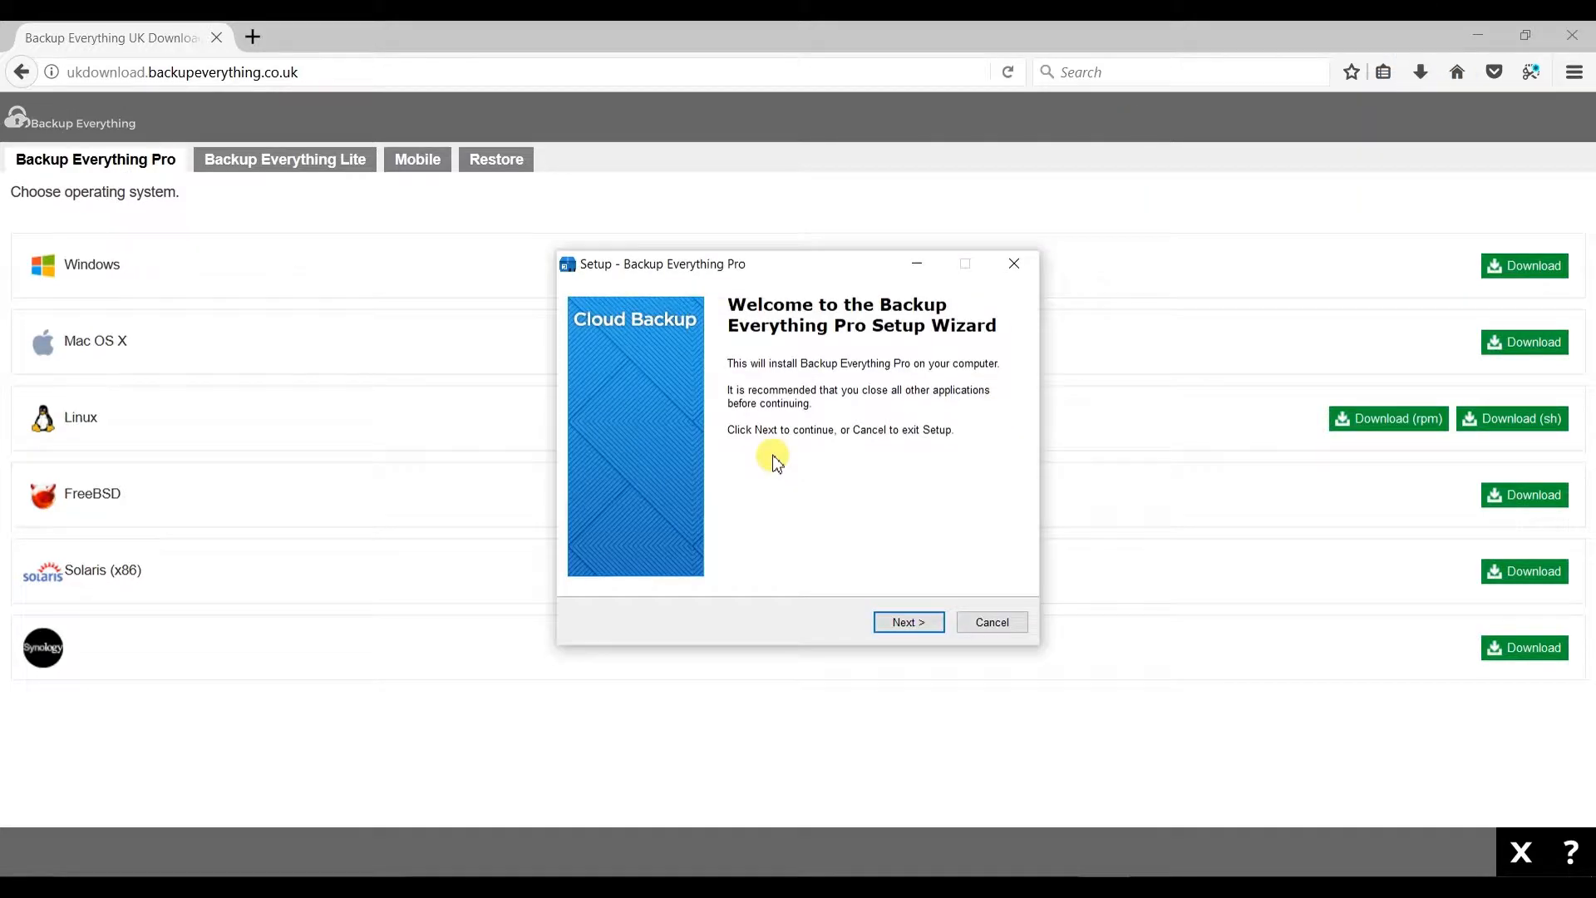
- Accept the license agreement and keep the default installation folder C:\Program Files\Backup Everything Pro in the setup wizard
{"action": "left_click", "coordinate": [906, 623]}
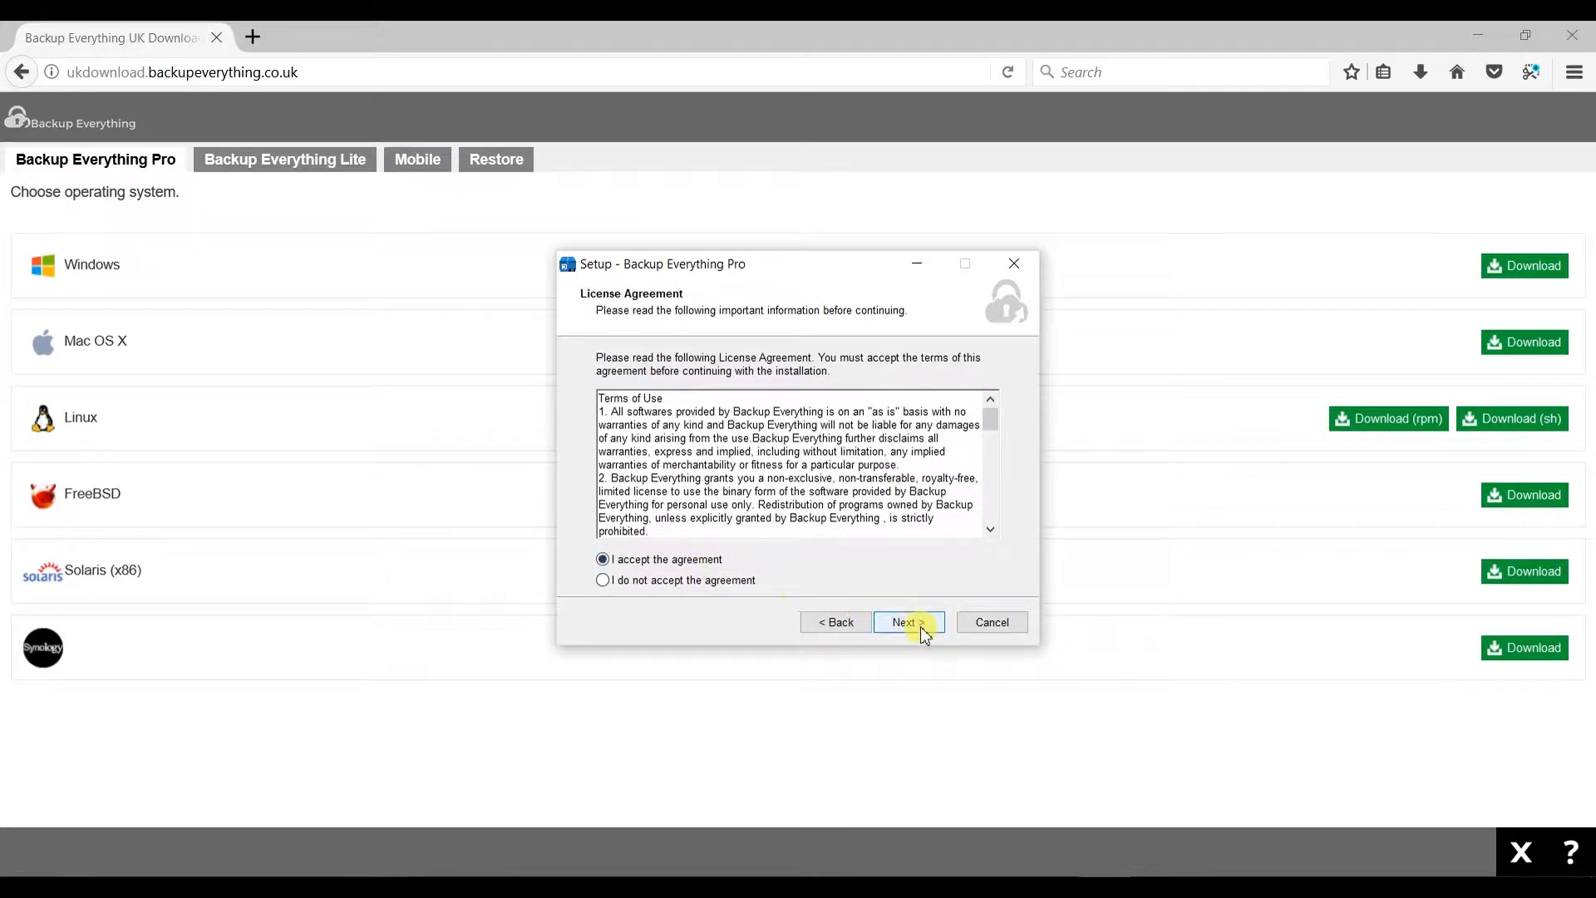
{"action": "left_click", "coordinate": [919, 625]}
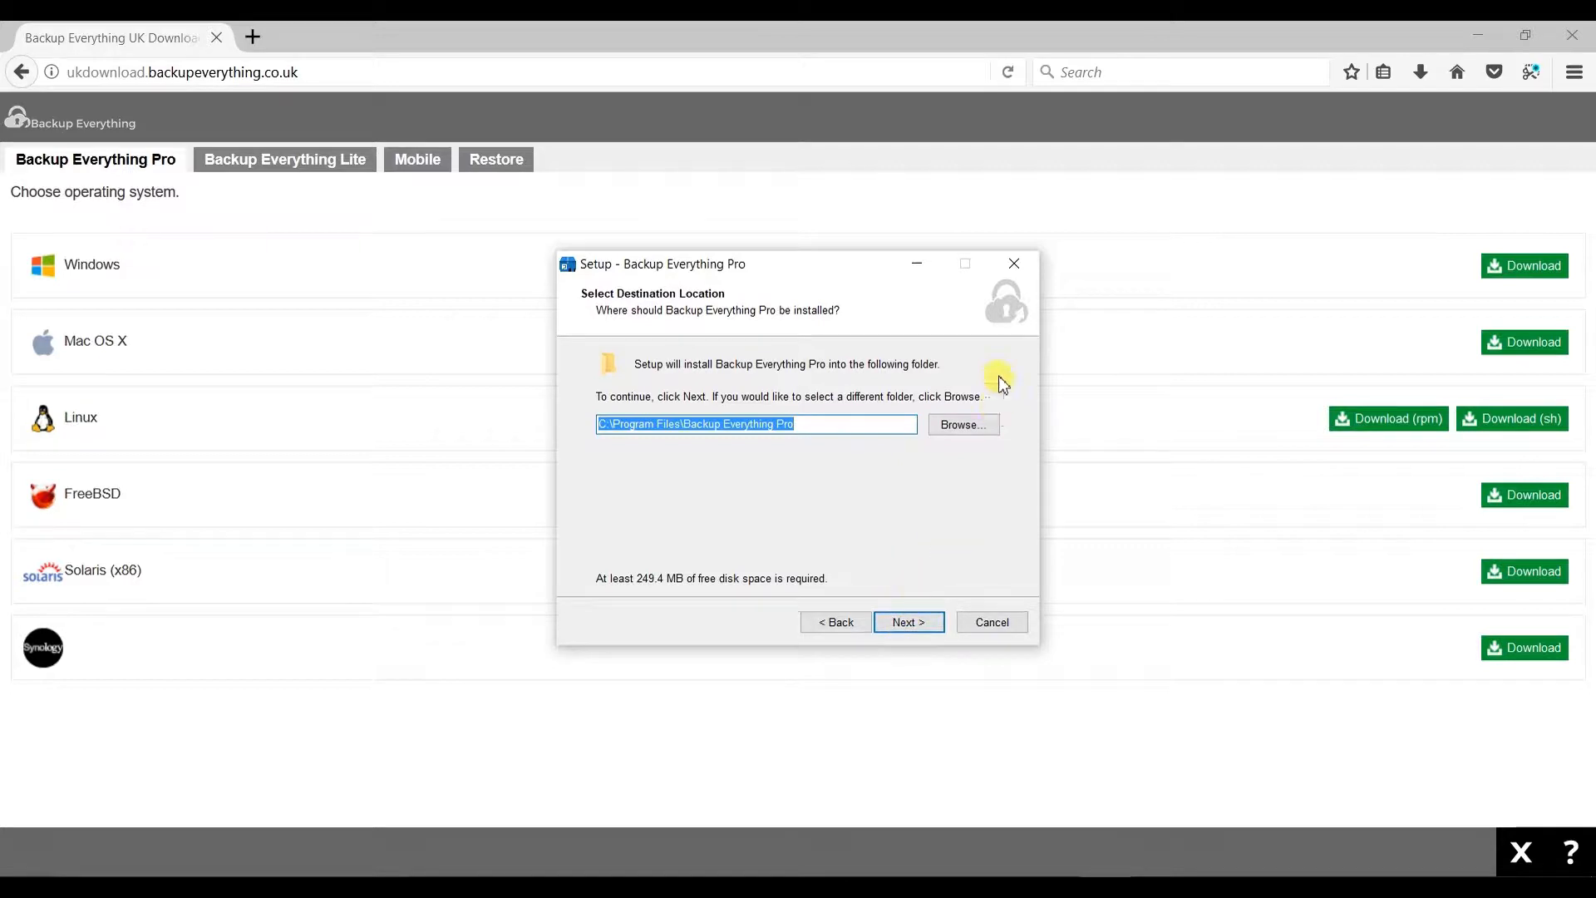
{"action": "left_click", "coordinate": [962, 424]}
{"action": "left_click", "coordinate": [961, 268]}
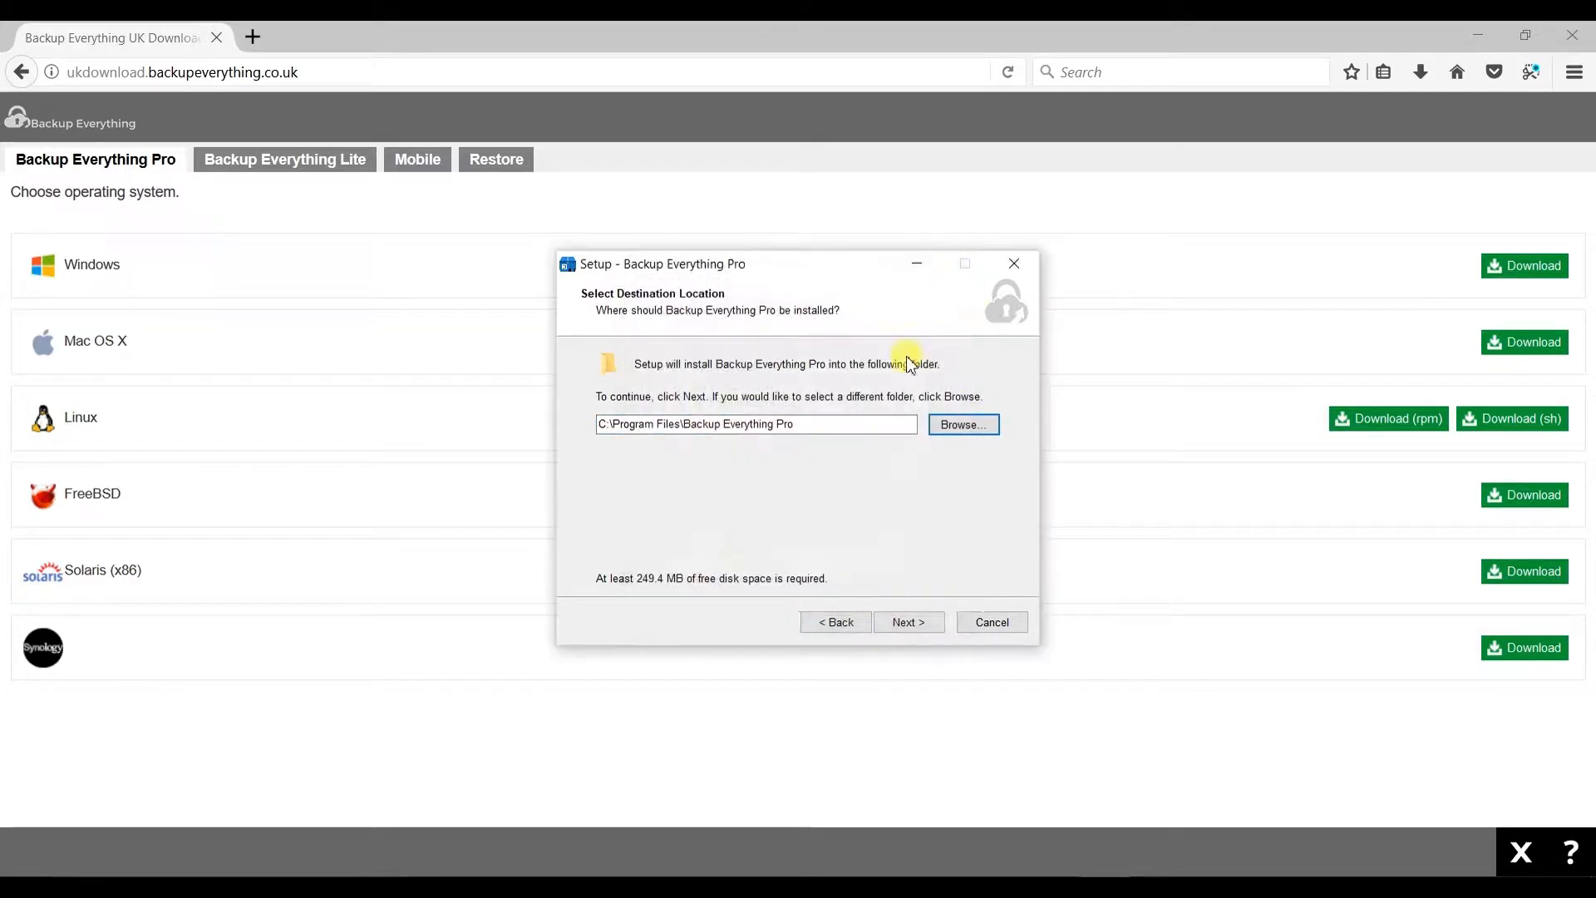
{"action": "left_click", "coordinate": [908, 623]}
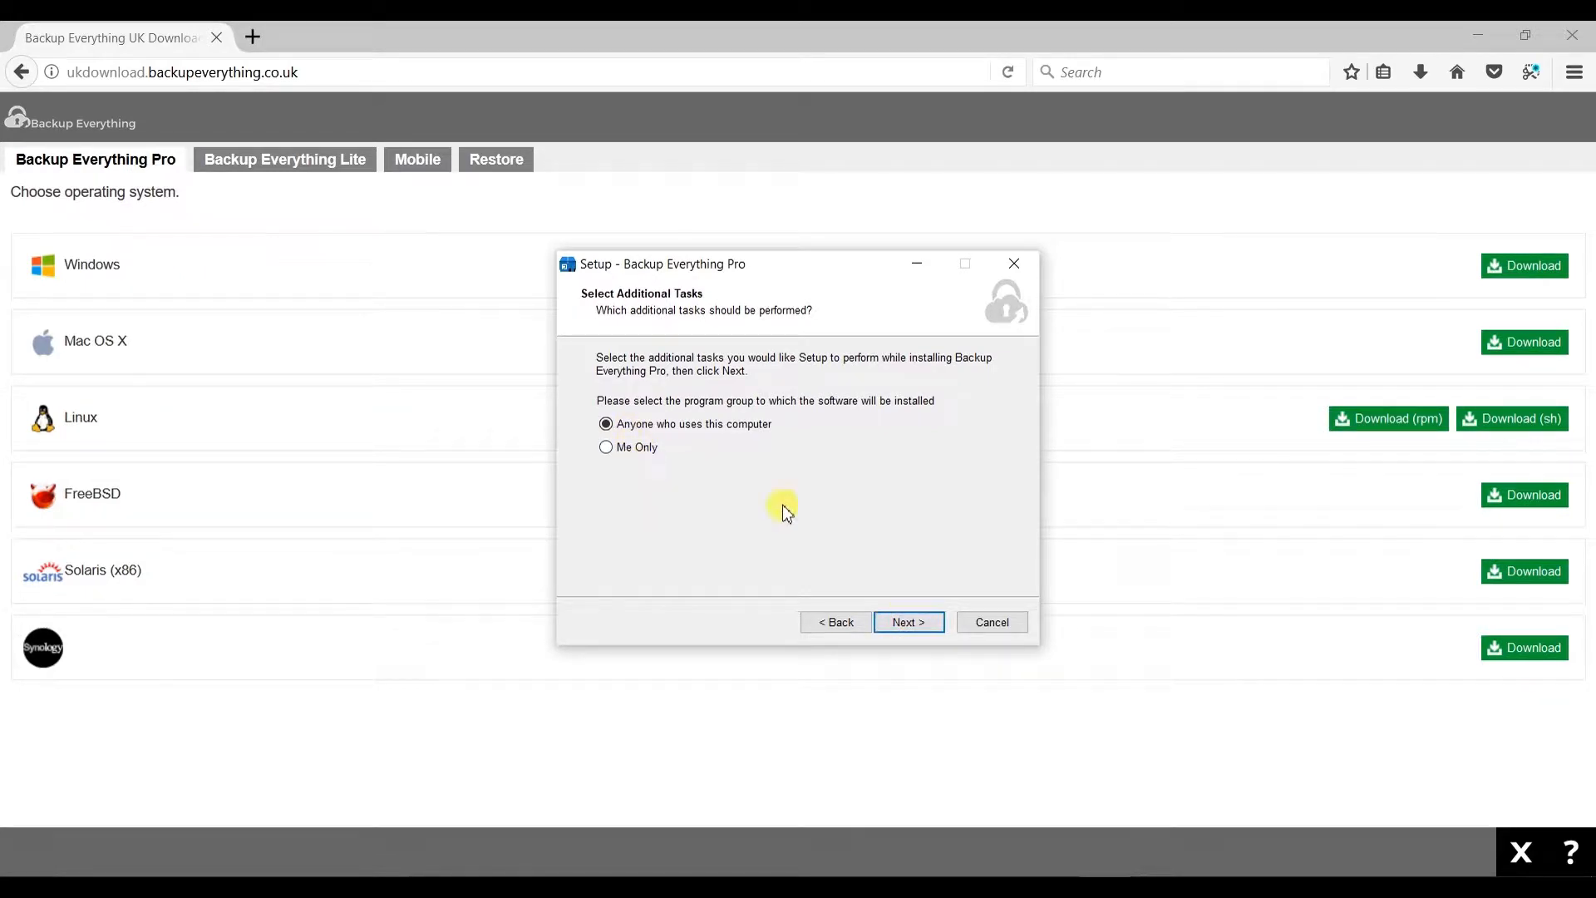
- Install for anyone who uses this computer and finish setup to launch the application
{"action": "left_click", "coordinate": [901, 626]}
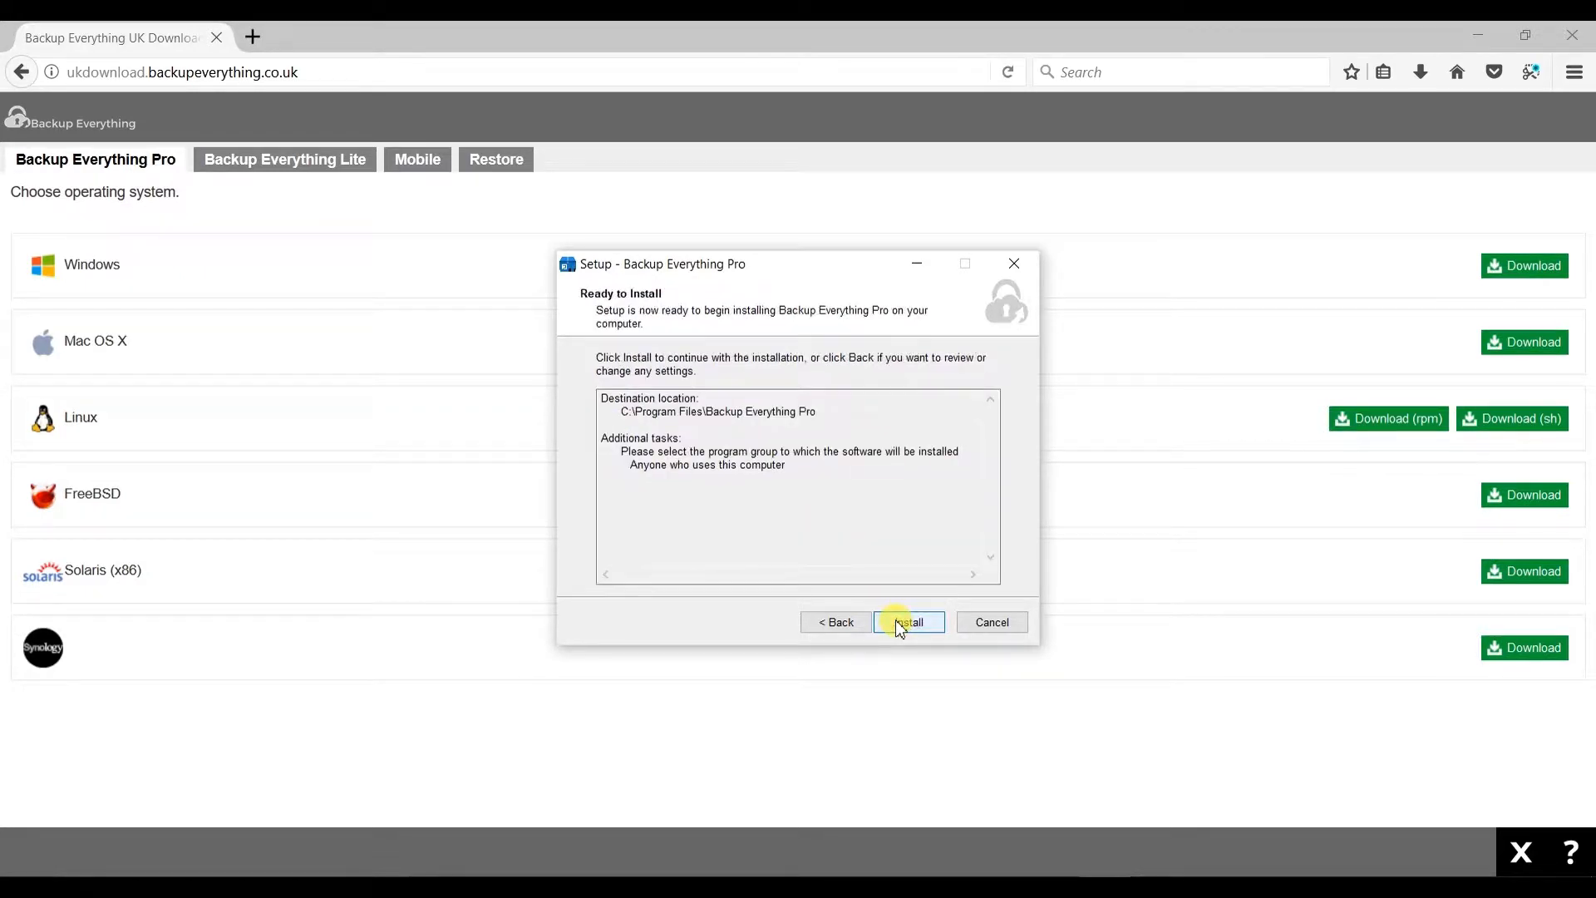
{"action": "left_click", "coordinate": [900, 623]}
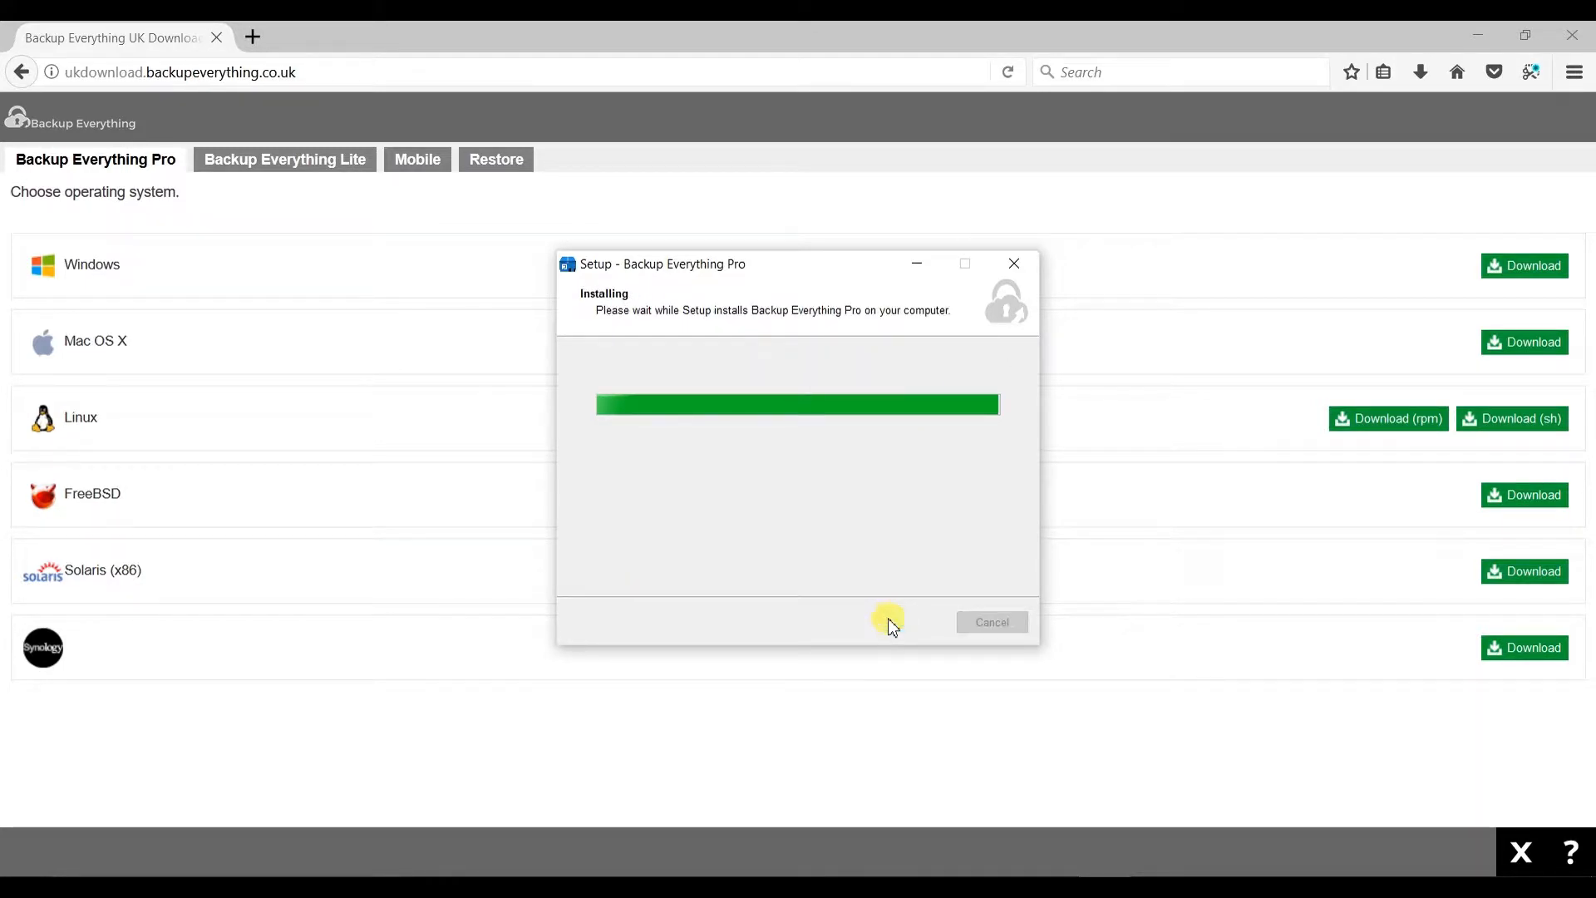
{"action": "left_click", "coordinate": [894, 623]}
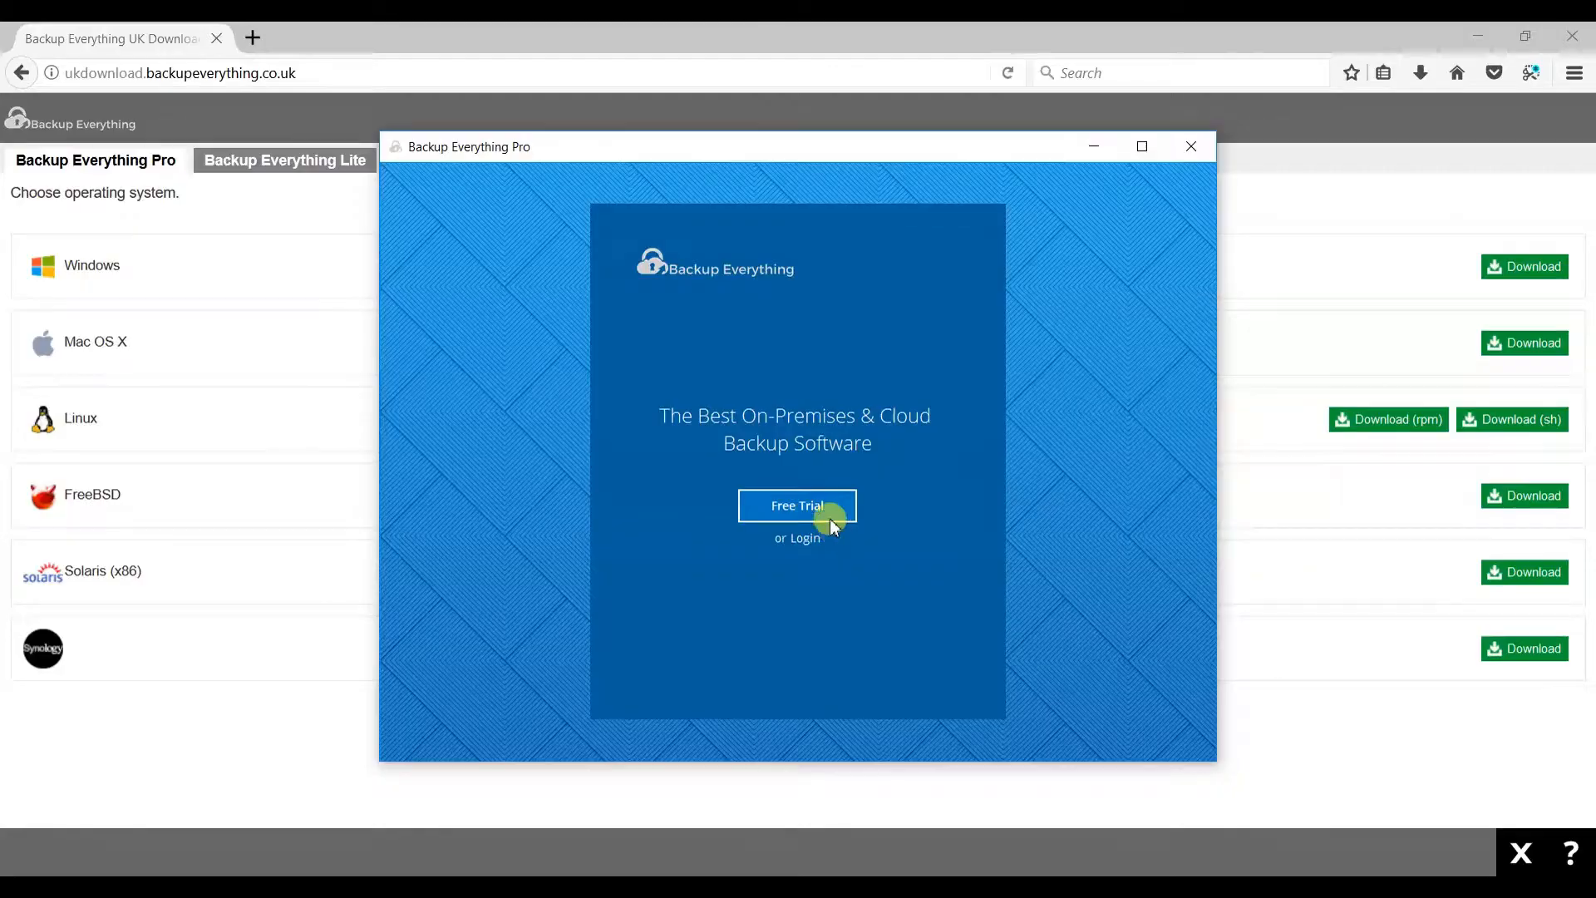
{"action": "left_click", "coordinate": [828, 521]}
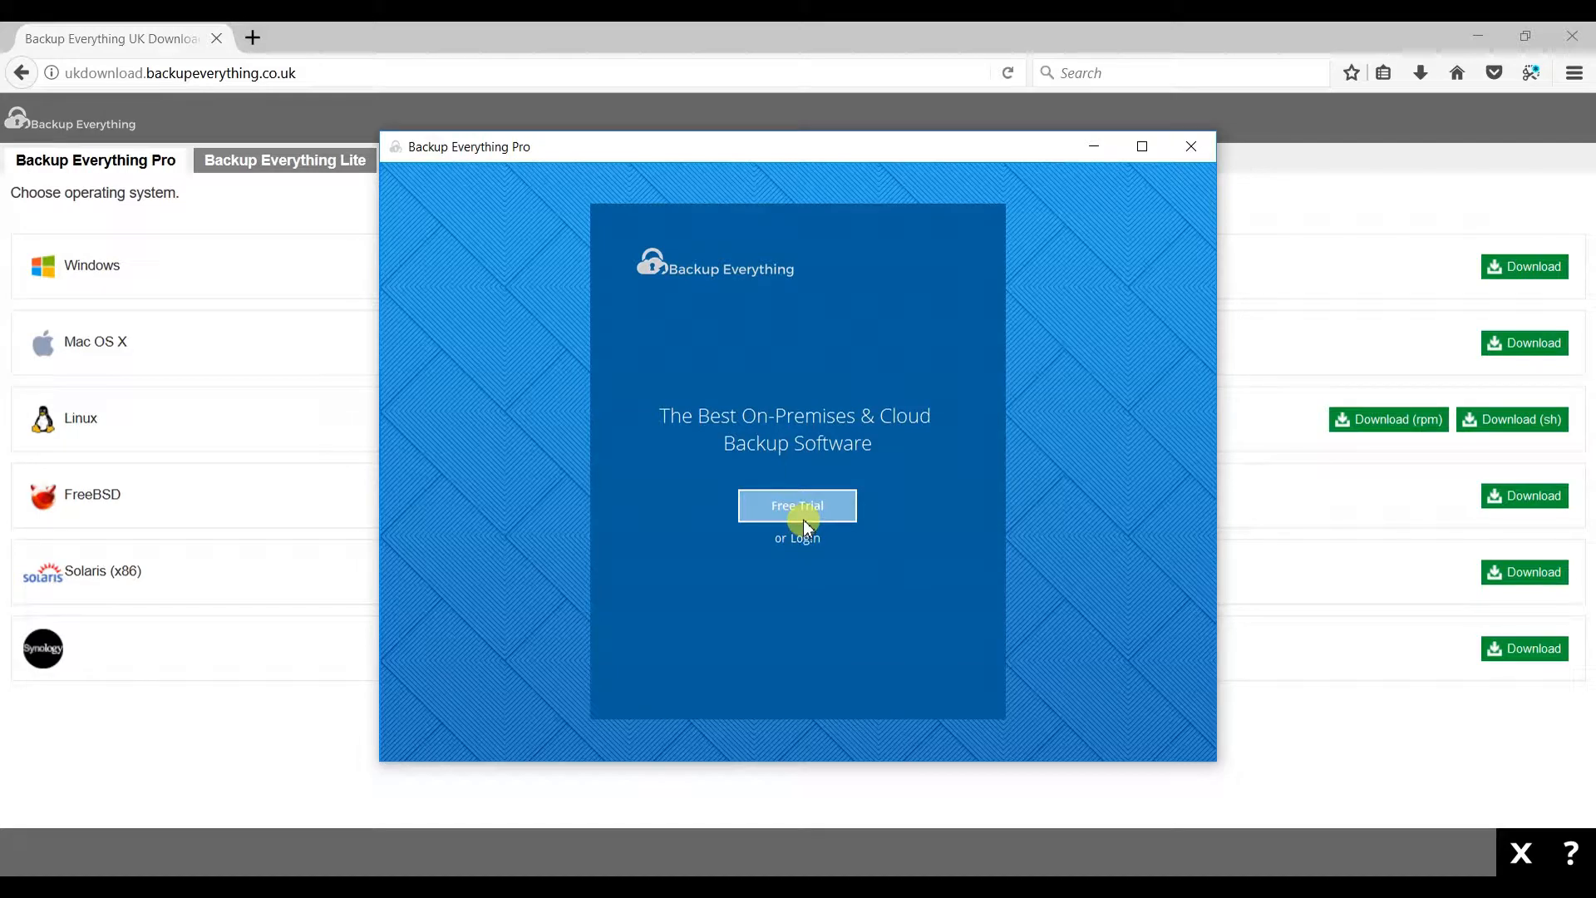
- Start a free trial registration and fill in the login name and the e-mail address
{"action": "left_click", "coordinate": [803, 517]}
{"action": "left_click", "coordinate": [795, 380]}
{"action": "type", "text": "BackupEverything"}
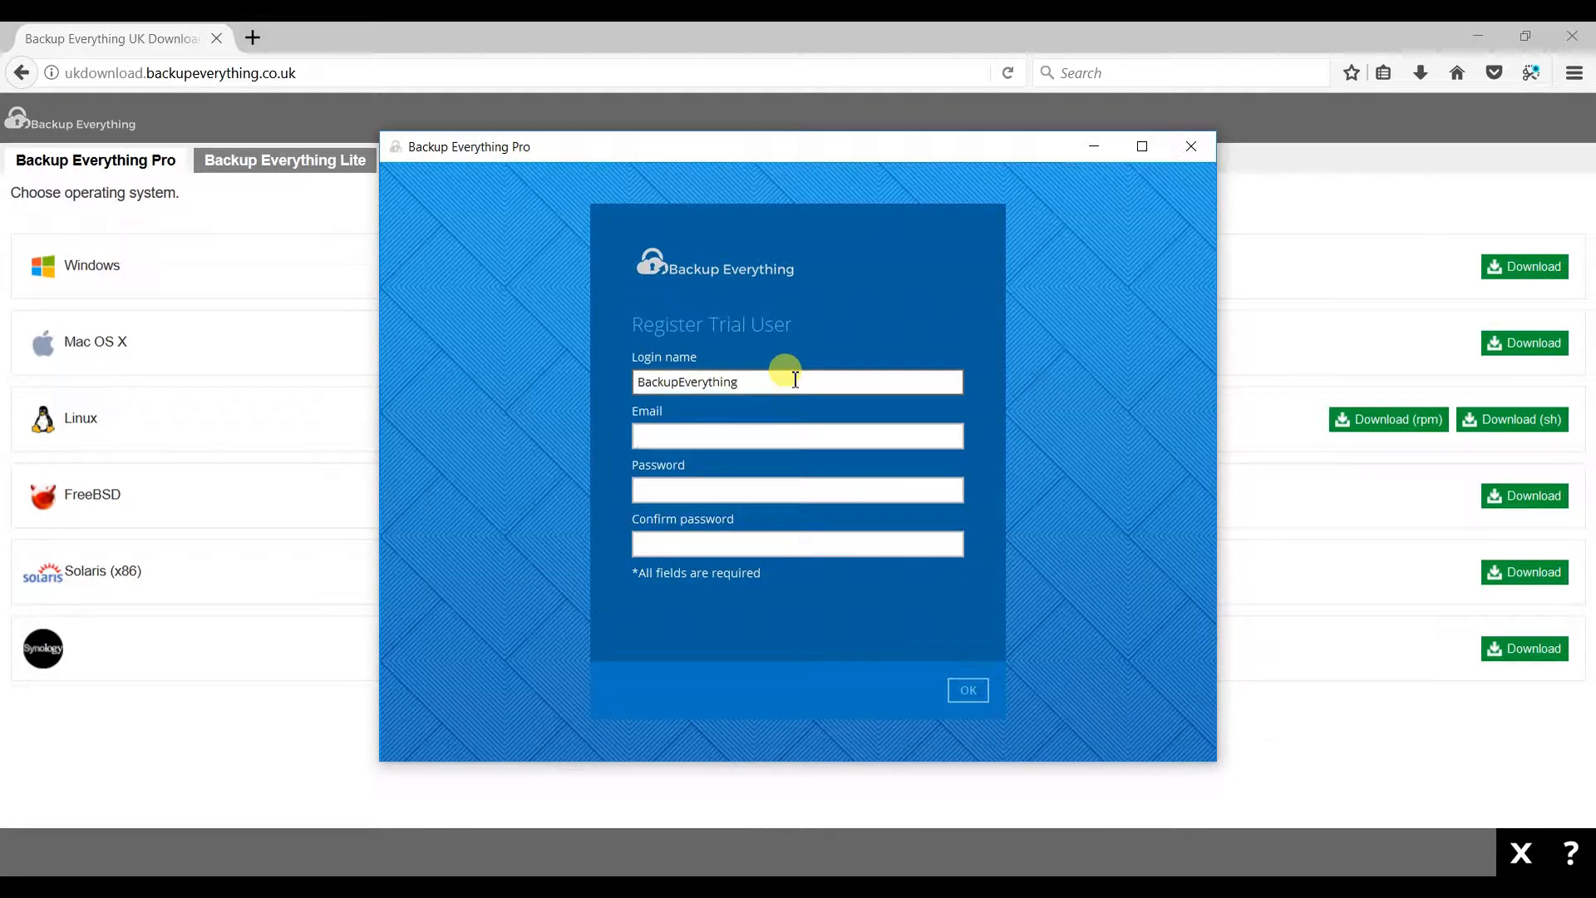
{"action": "key", "text": "Tab"}
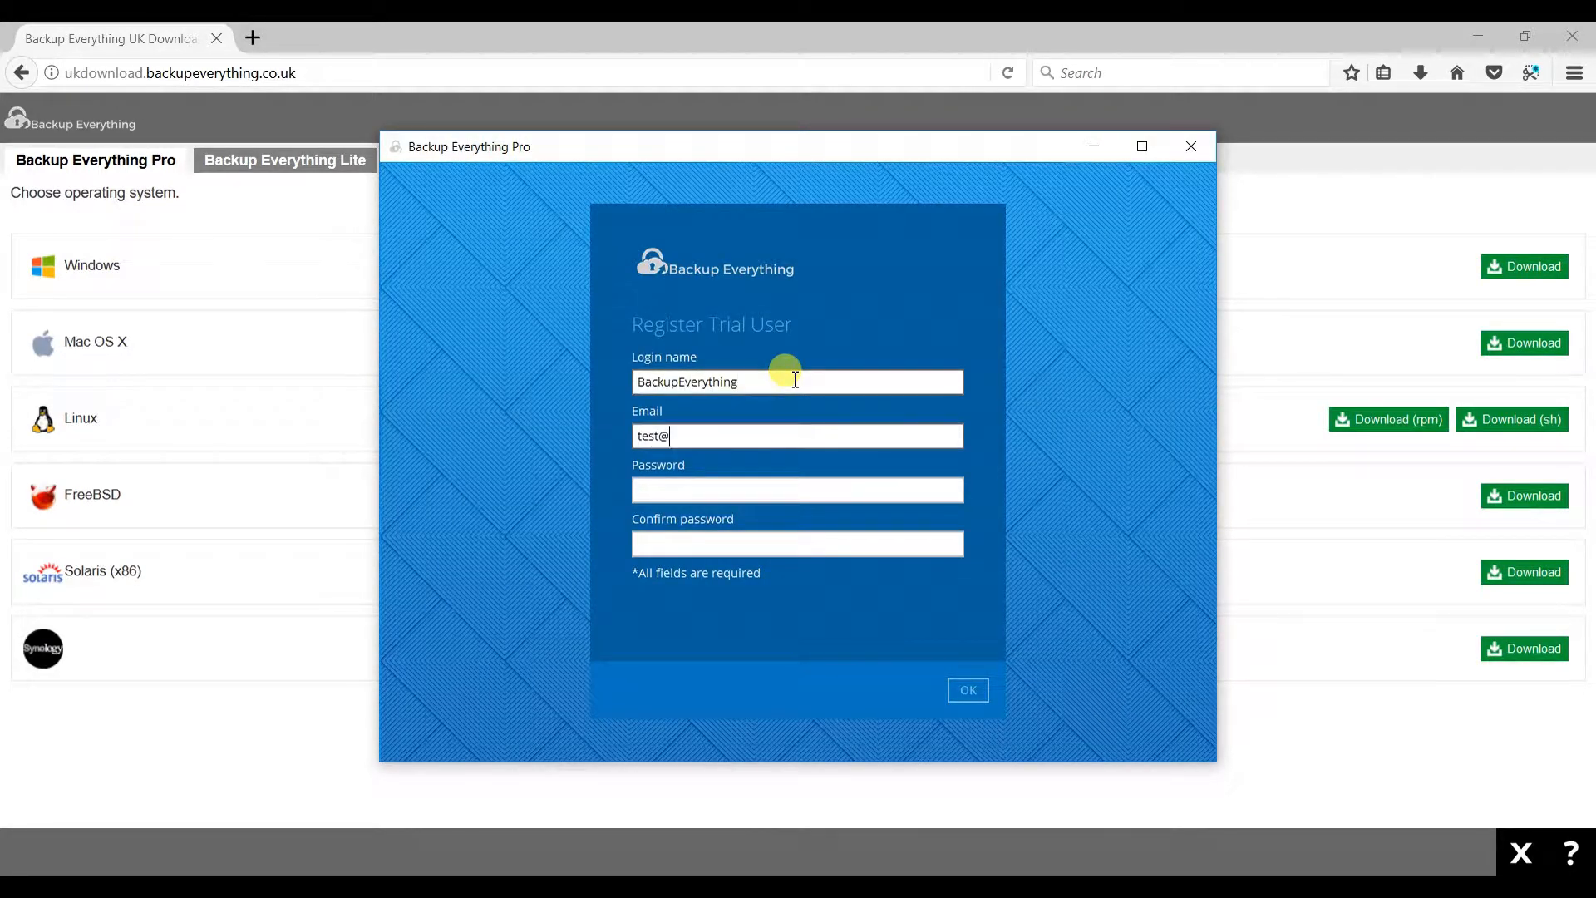
- Enter and confirm the account password, then submit the trial registration
{"action": "left_click", "coordinate": [827, 487]}
{"action": "type", "text": "******"}
{"action": "left_click", "coordinate": [810, 548]}
{"action": "type", "text": "******"}
{"action": "left_click", "coordinate": [972, 695]}
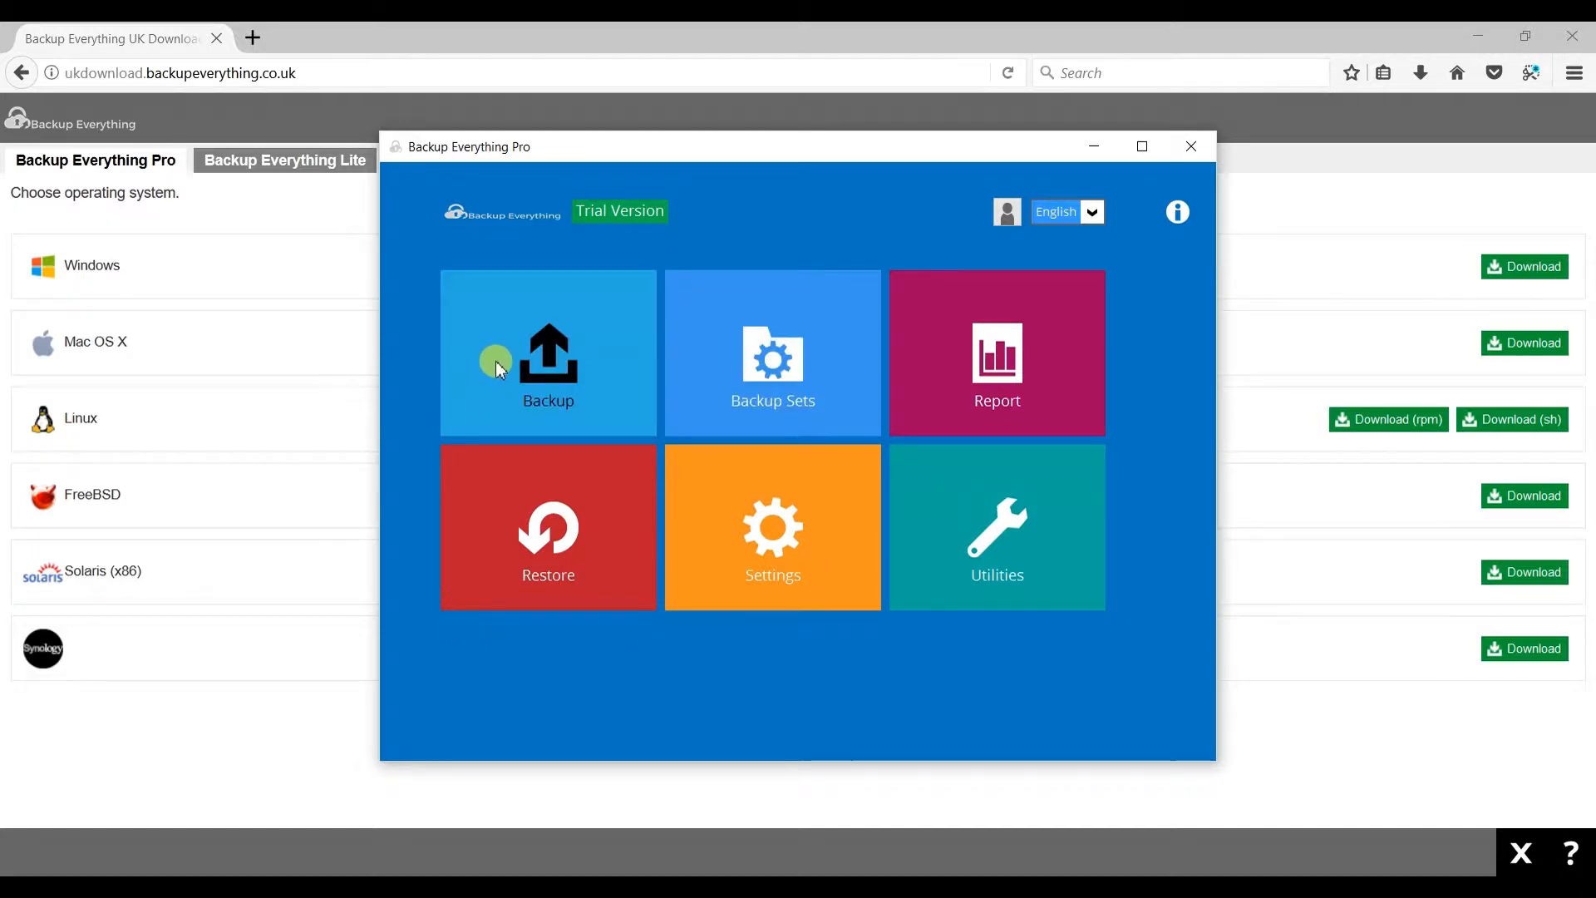
- Add a new backup set named Test with the File Backup type and continue to the source page
{"action": "left_click", "coordinate": [821, 383]}
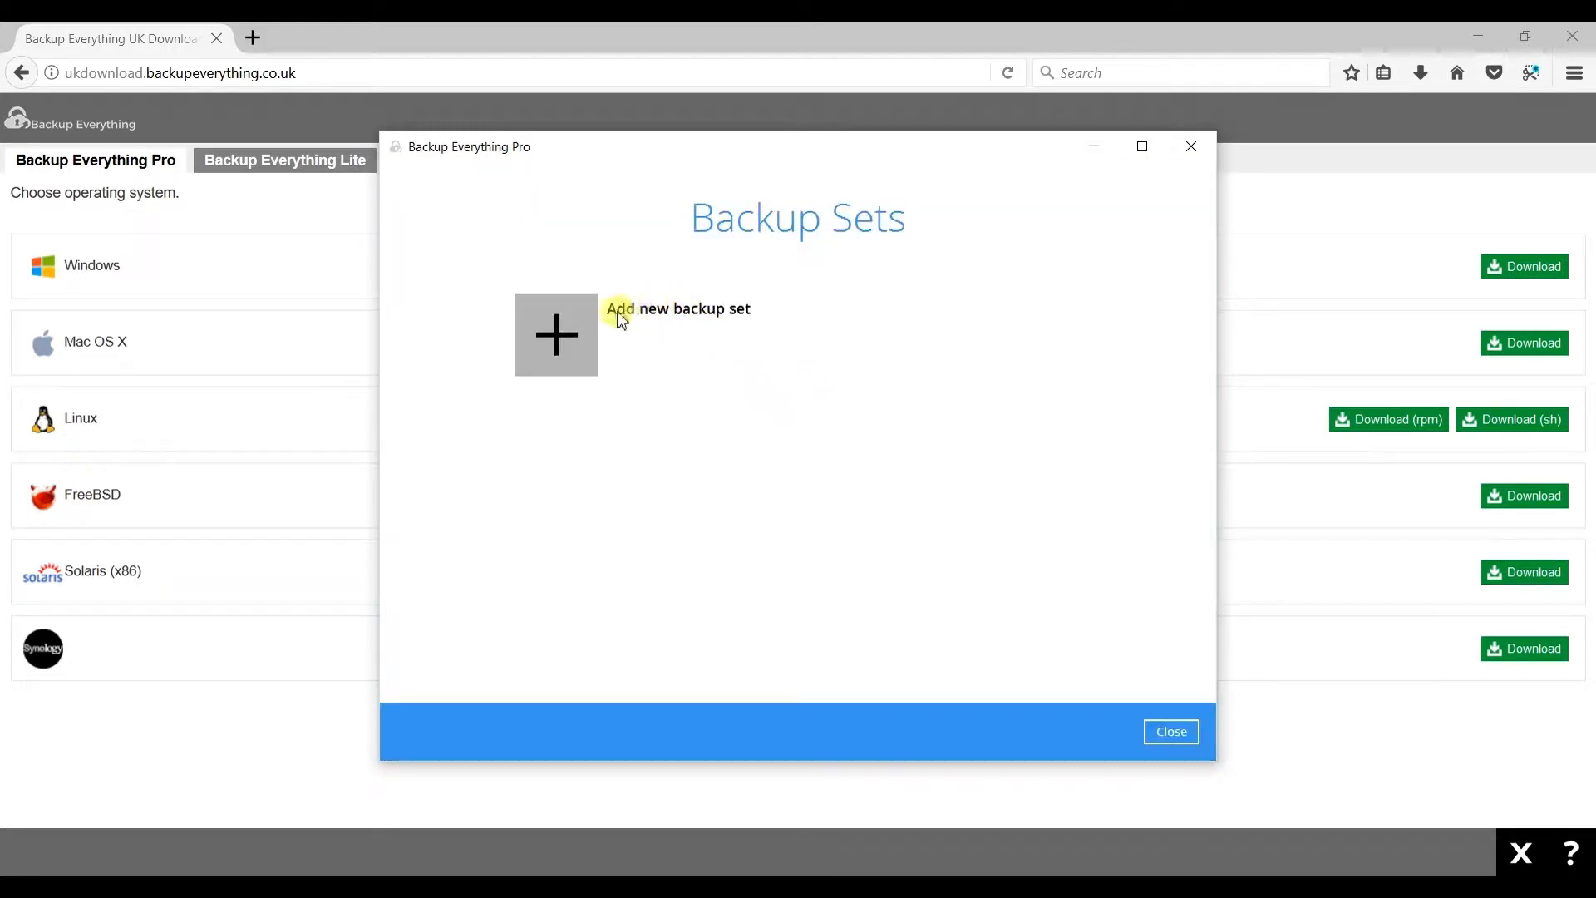
{"action": "left_click", "coordinate": [572, 324]}
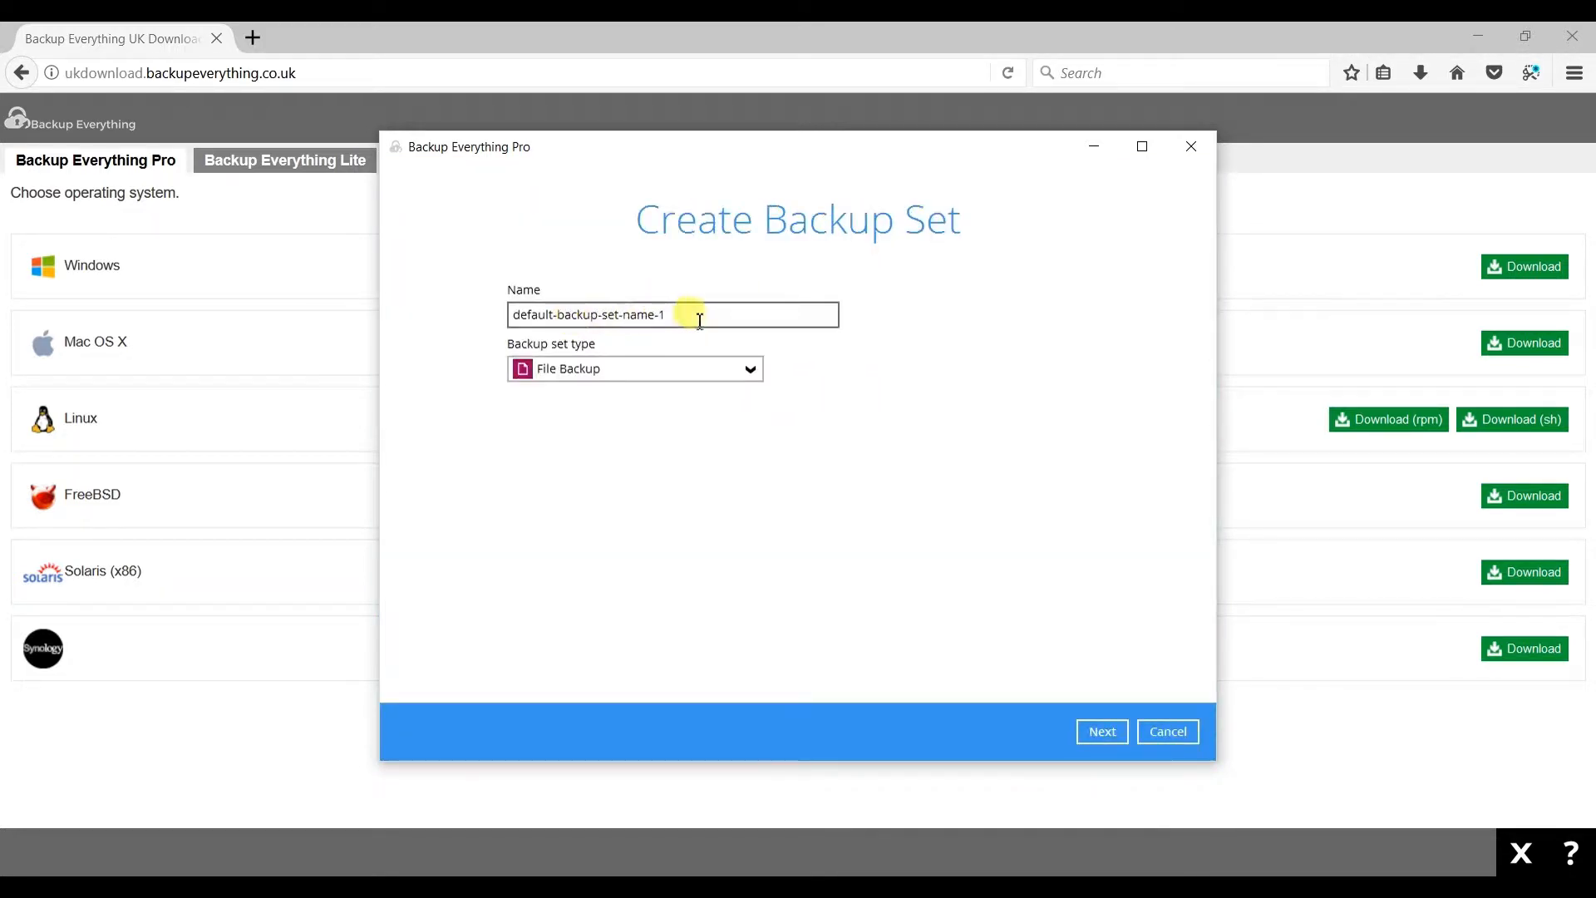
{"action": "left_click_drag", "start_coordinate": [697, 317], "coordinate": [506, 314]}
{"action": "key", "text": "BackSpace"}
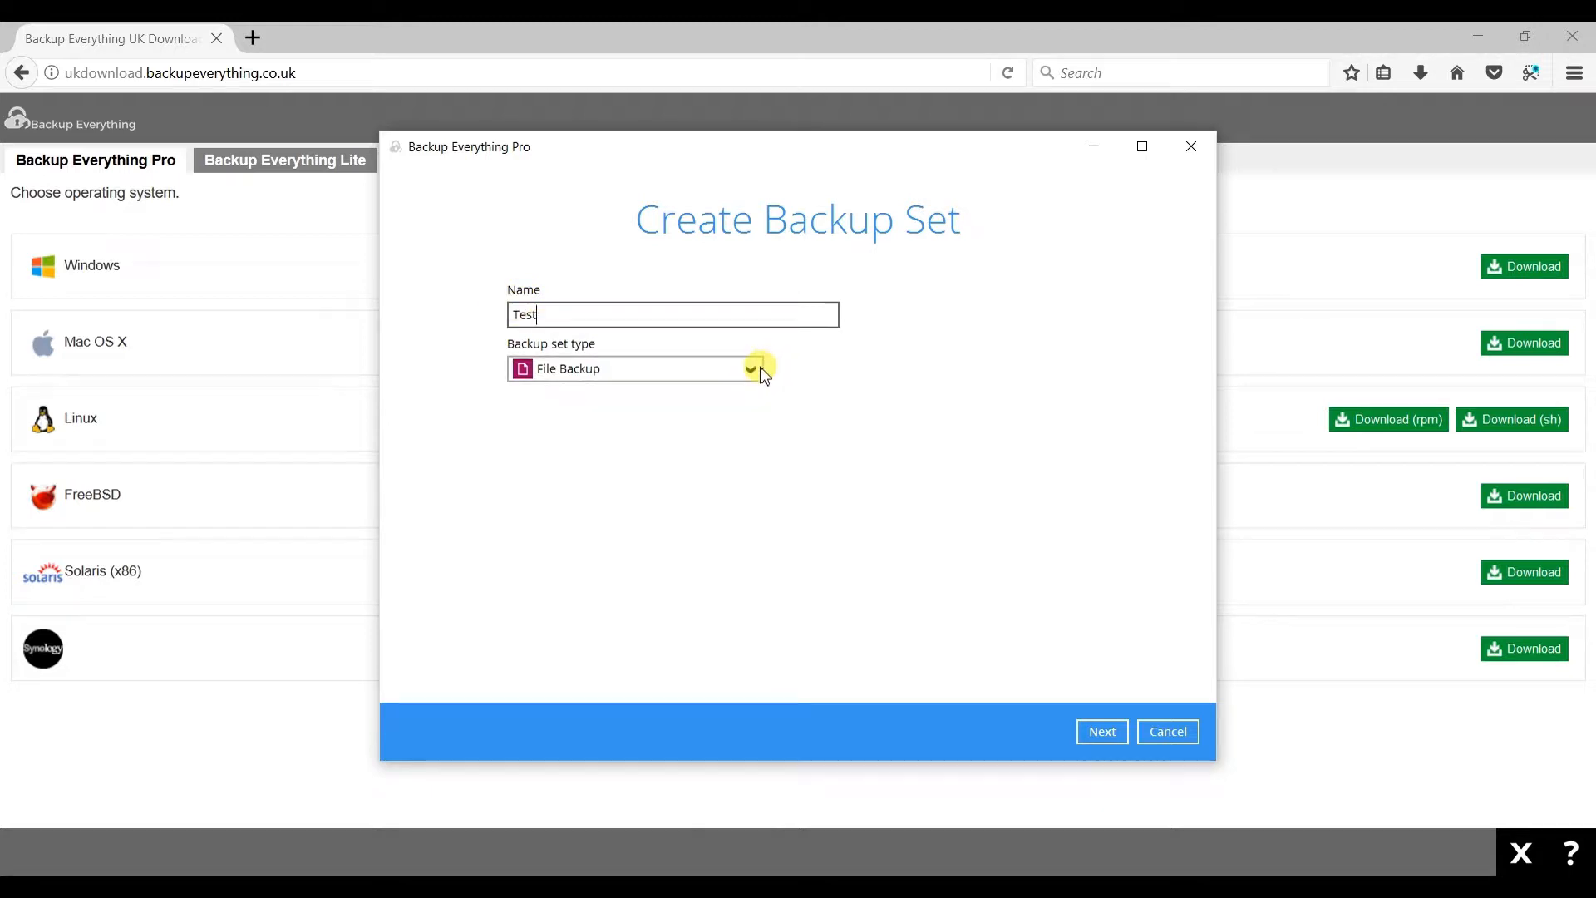
{"action": "left_click", "coordinate": [753, 369]}
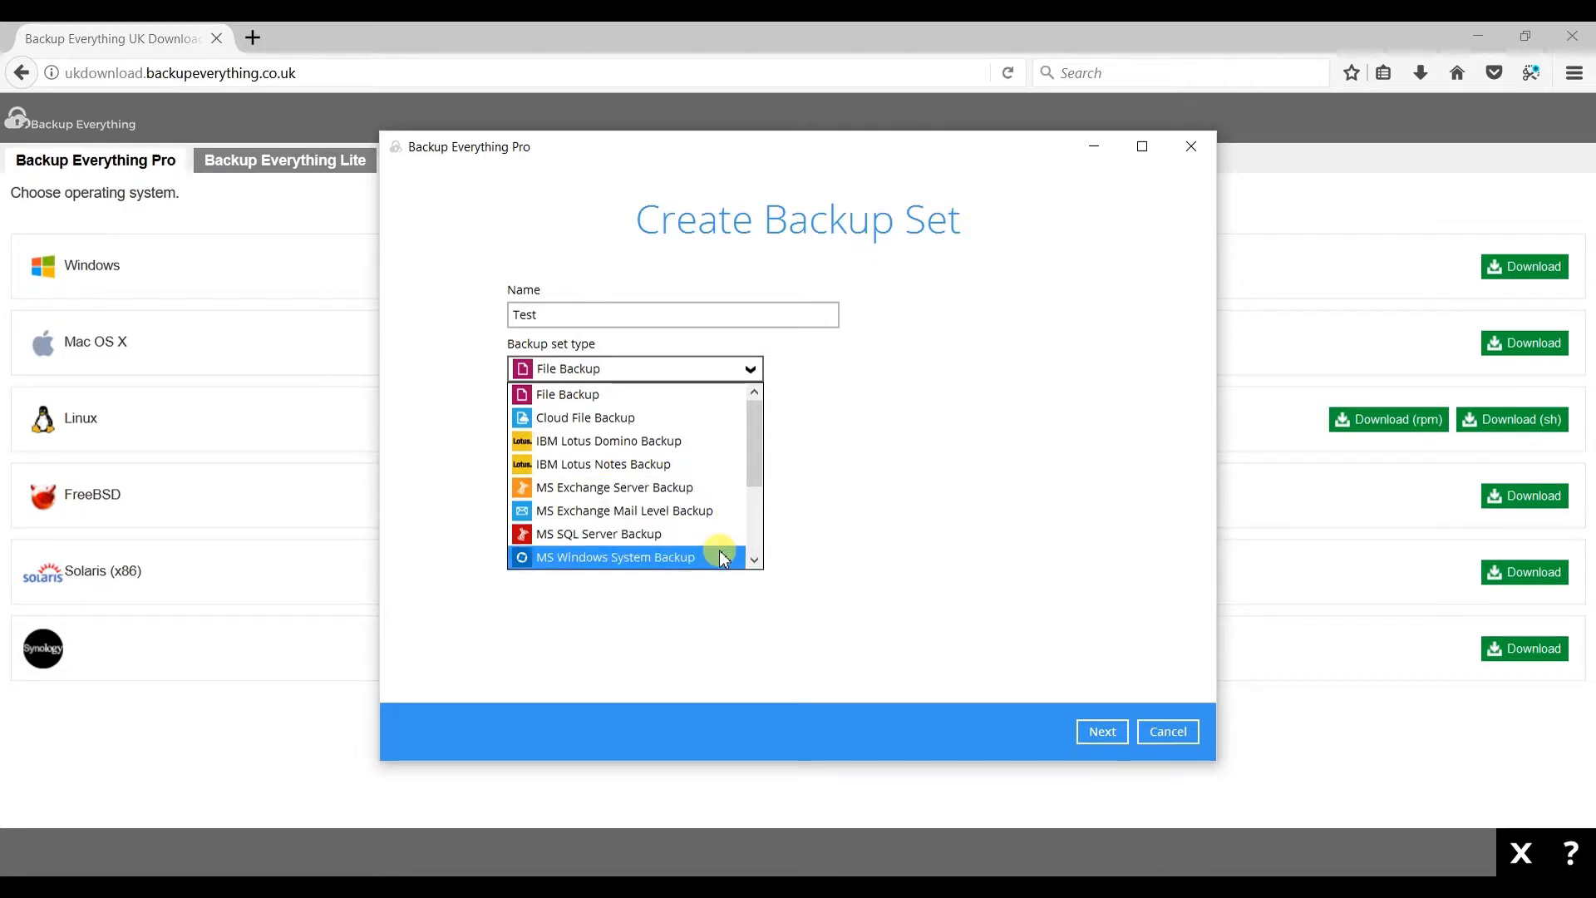
{"action": "scroll", "coordinate": [722, 558], "scroll_direction": "down", "scroll_amount": 1}
{"action": "scroll", "coordinate": [714, 548], "scroll_direction": "down", "scroll_amount": 1}
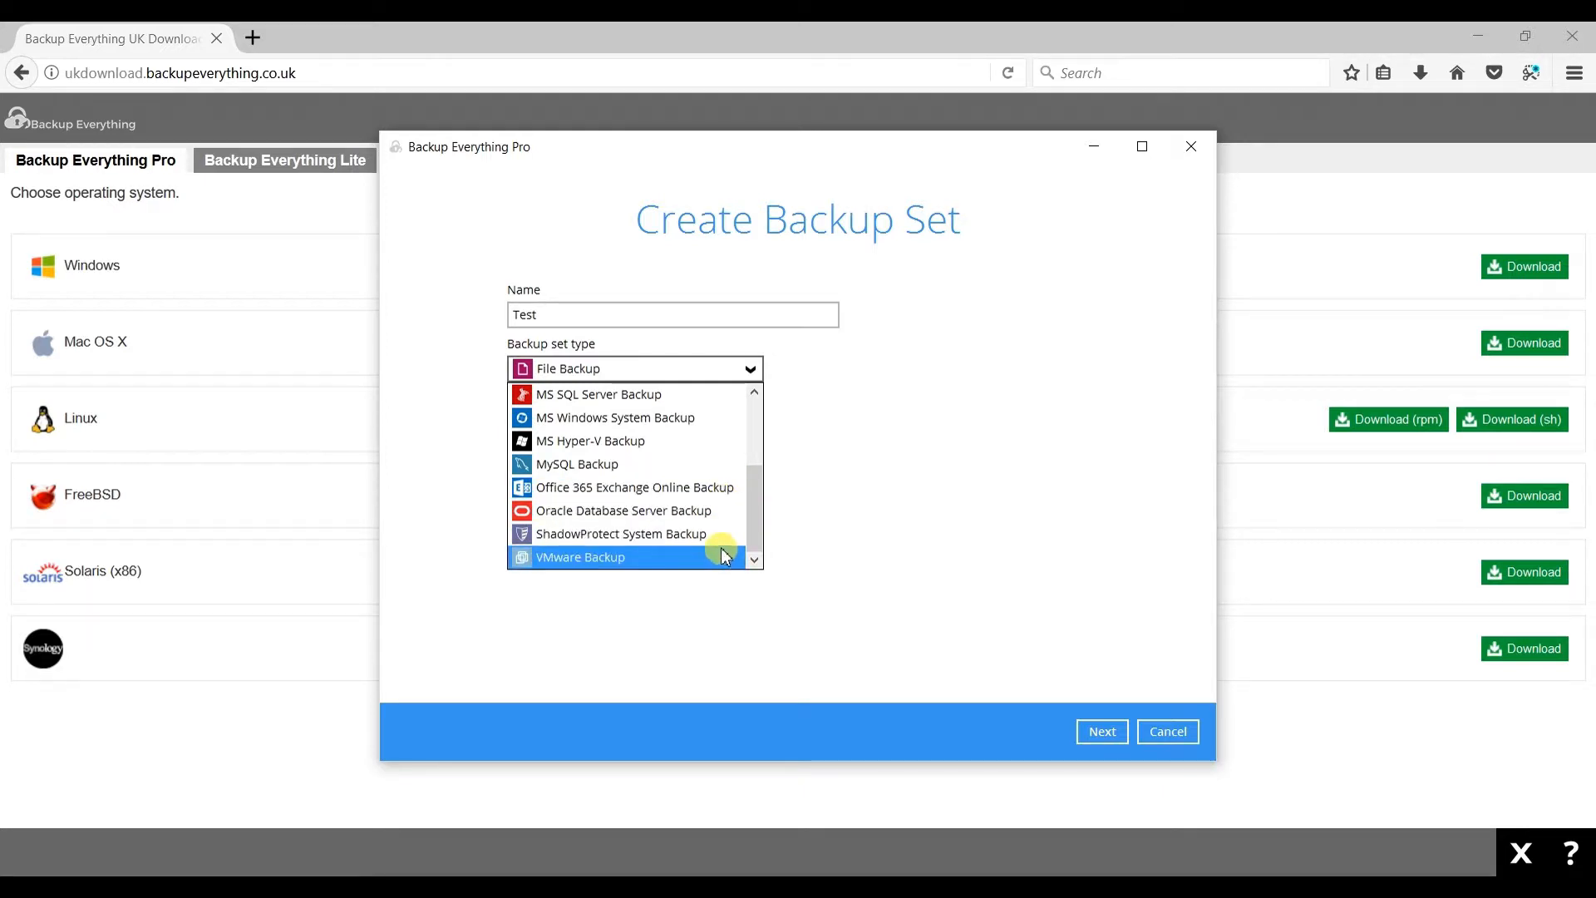
{"action": "scroll", "coordinate": [726, 557], "scroll_direction": "up", "scroll_amount": 2}
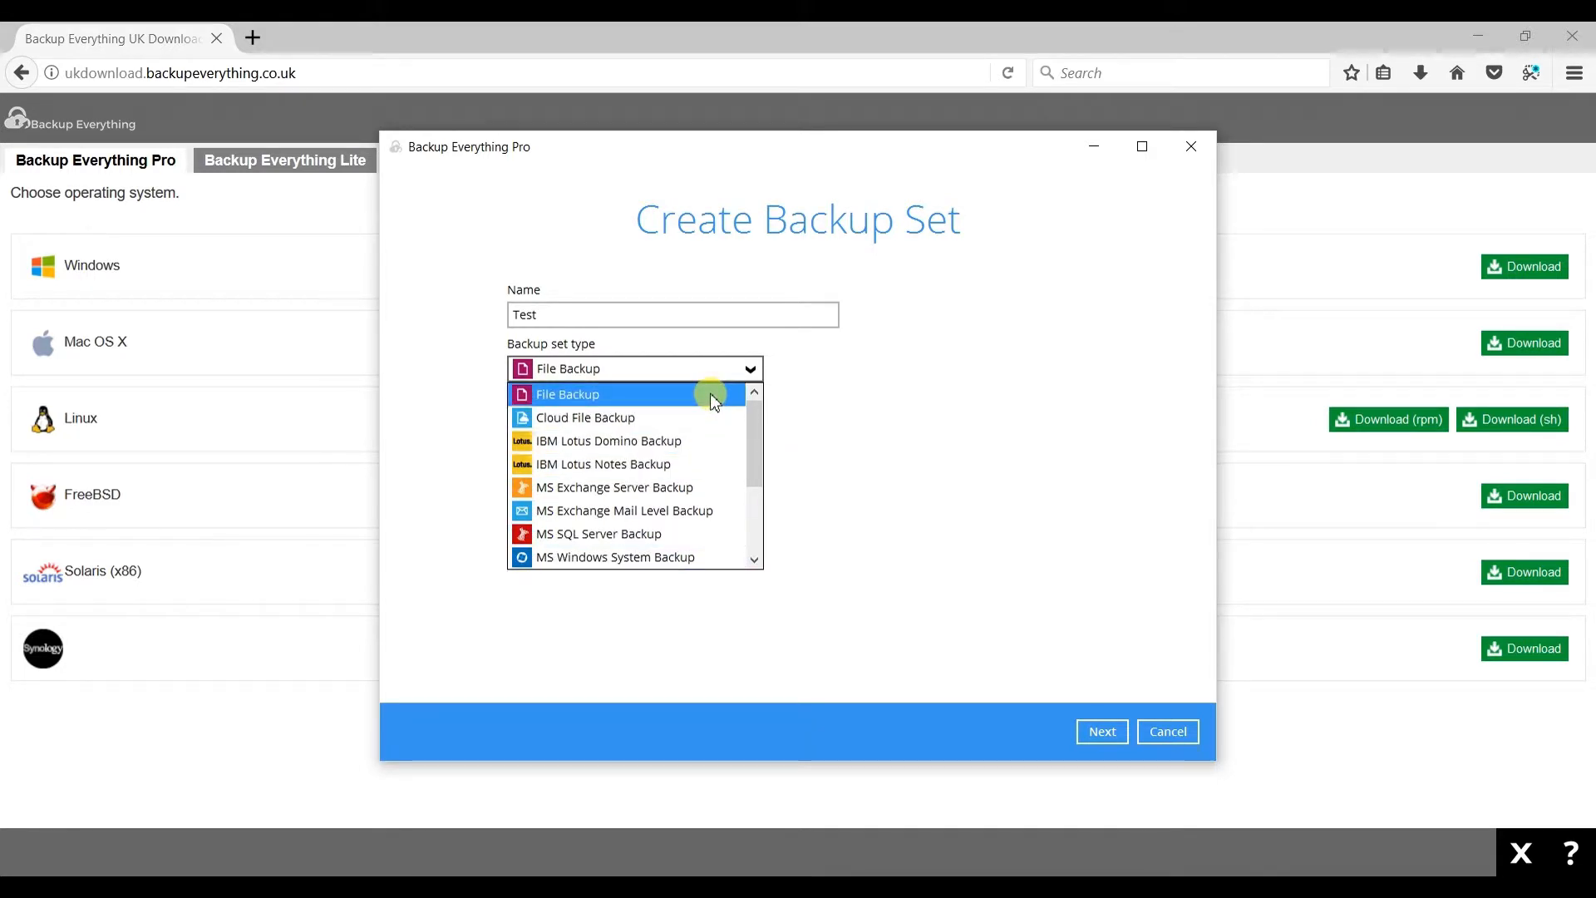
{"action": "left_click", "coordinate": [714, 397]}
{"action": "left_click", "coordinate": [1108, 735]}
{"action": "left_click", "coordinate": [624, 488]}
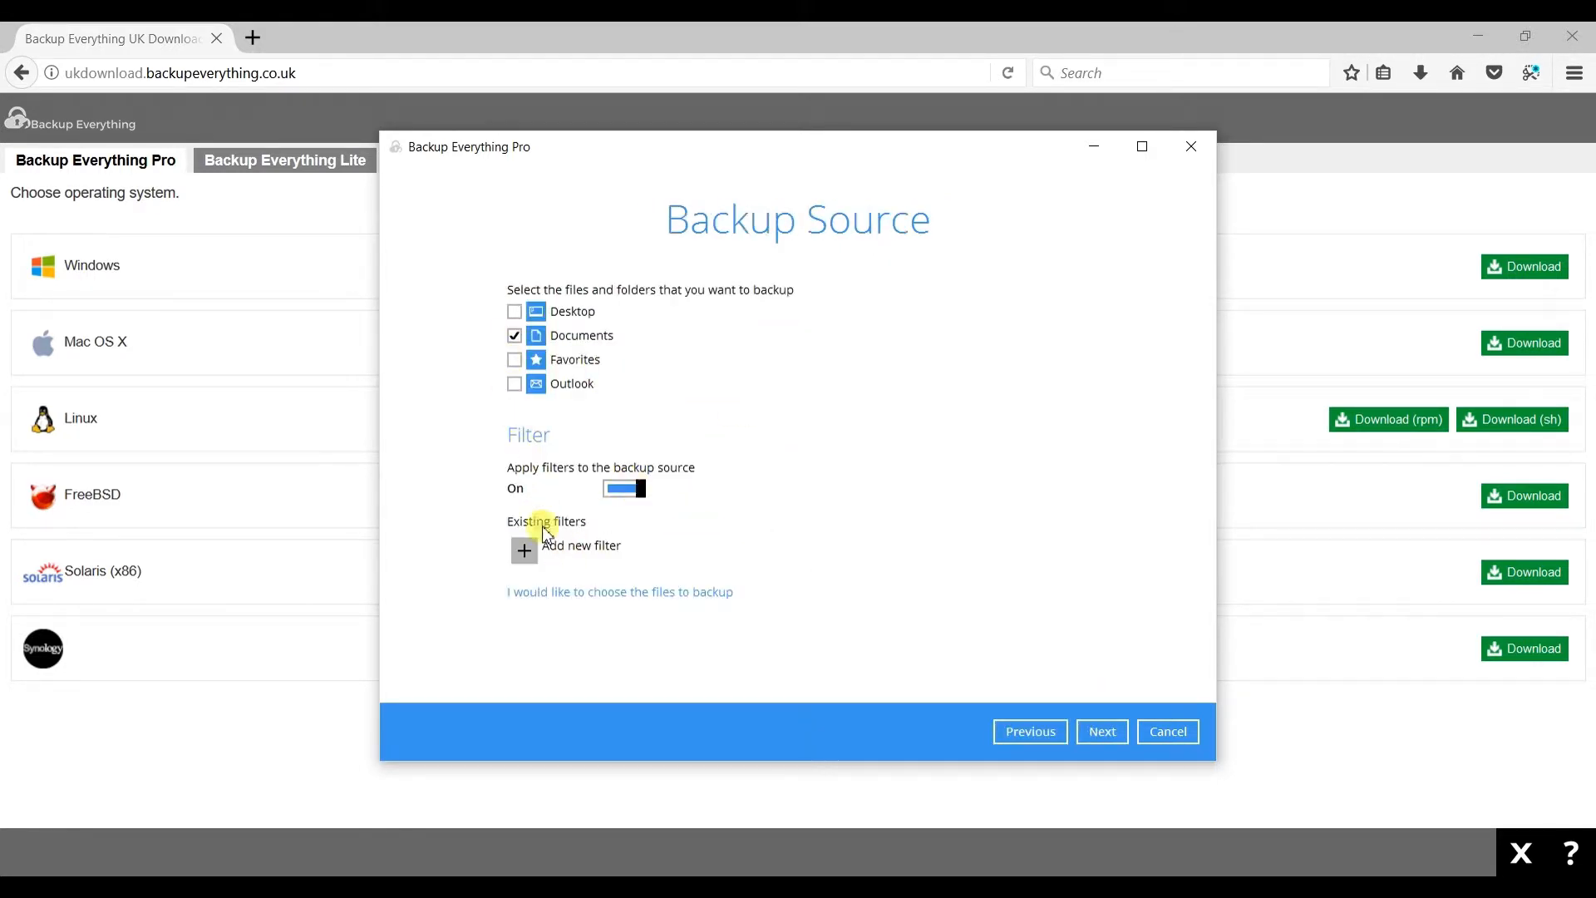
{"action": "left_click", "coordinate": [523, 552]}
{"action": "left_click", "coordinate": [1168, 690]}
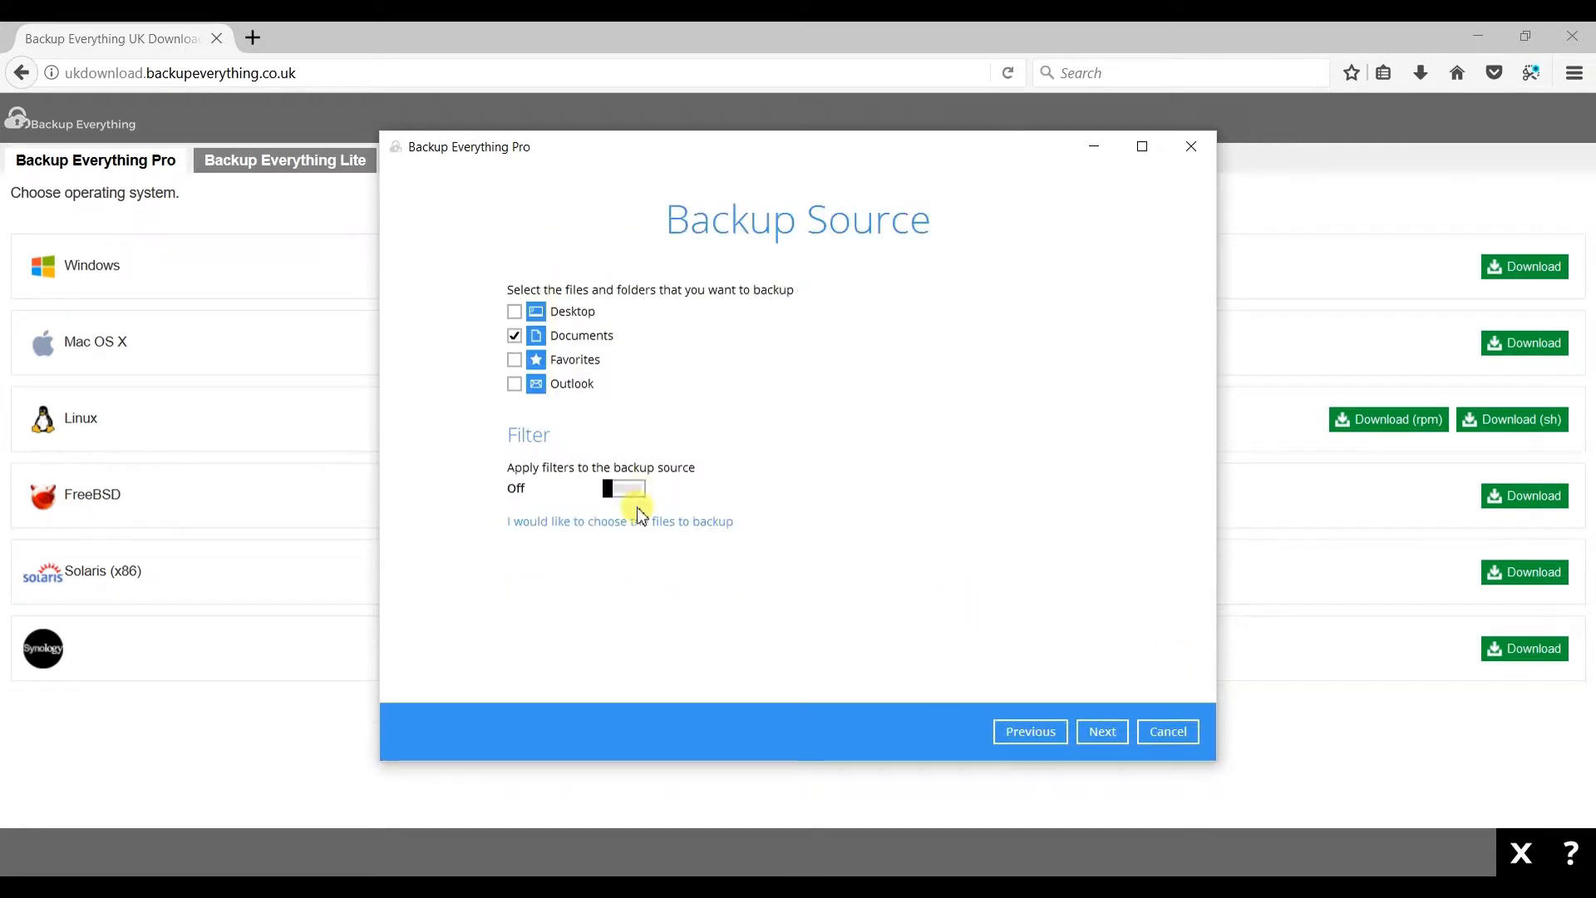
{"action": "left_click", "coordinate": [636, 518]}
{"action": "left_click", "coordinate": [531, 314]}
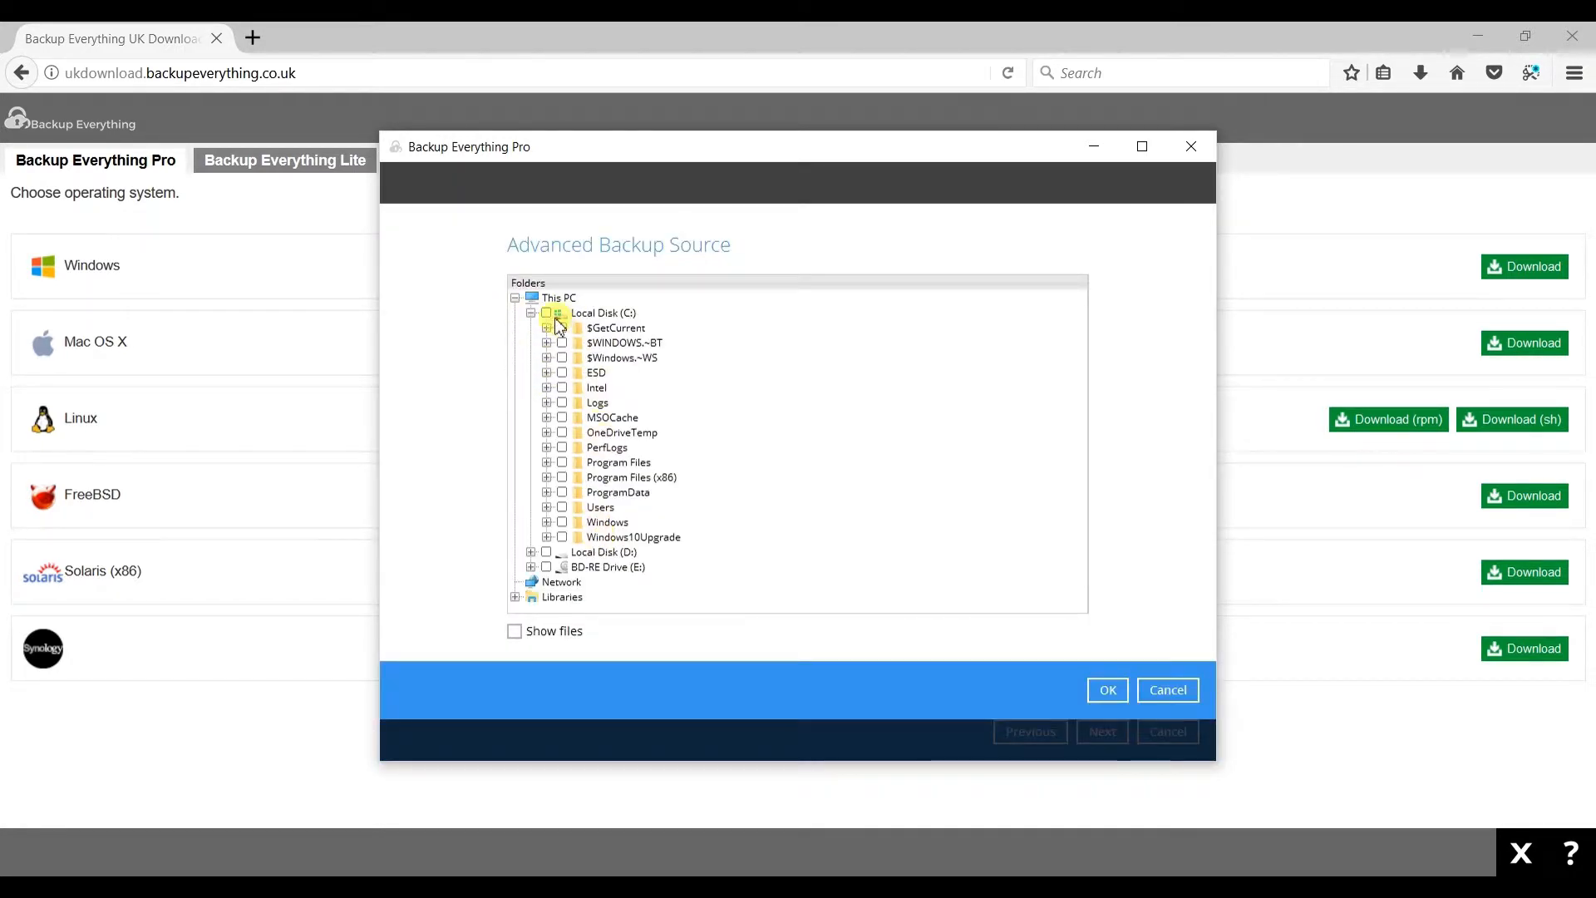
{"action": "left_click", "coordinate": [530, 315]}
{"action": "left_click", "coordinate": [1168, 691]}
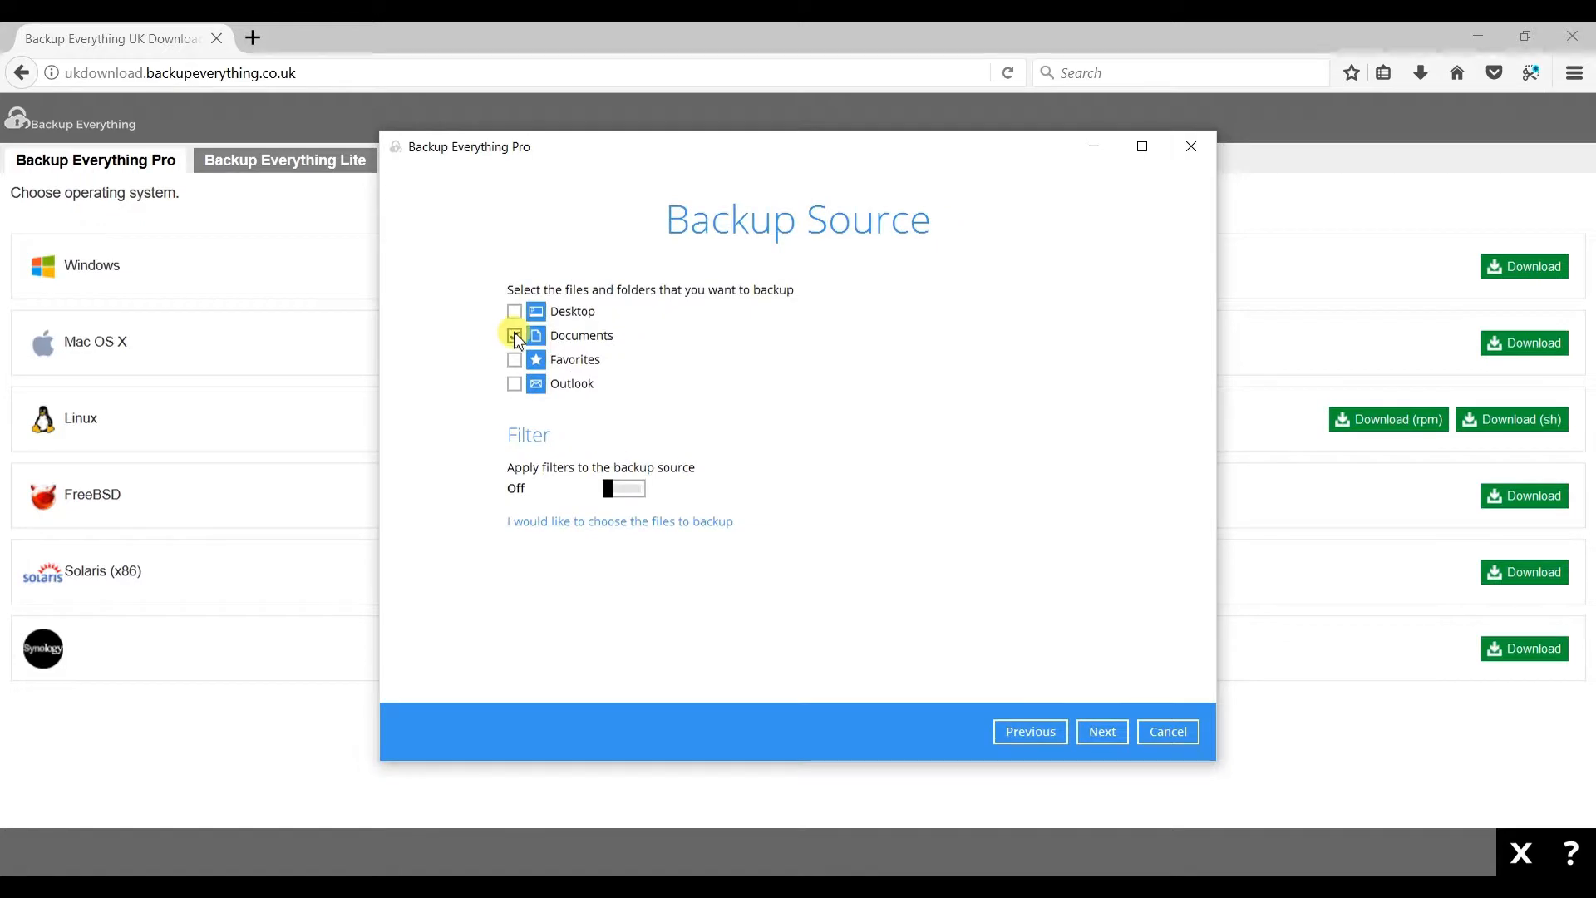
- Select Outlook alongside Documents as backup source and continue to the schedule page
{"action": "left_click", "coordinate": [515, 384]}
{"action": "left_click", "coordinate": [1102, 732]}
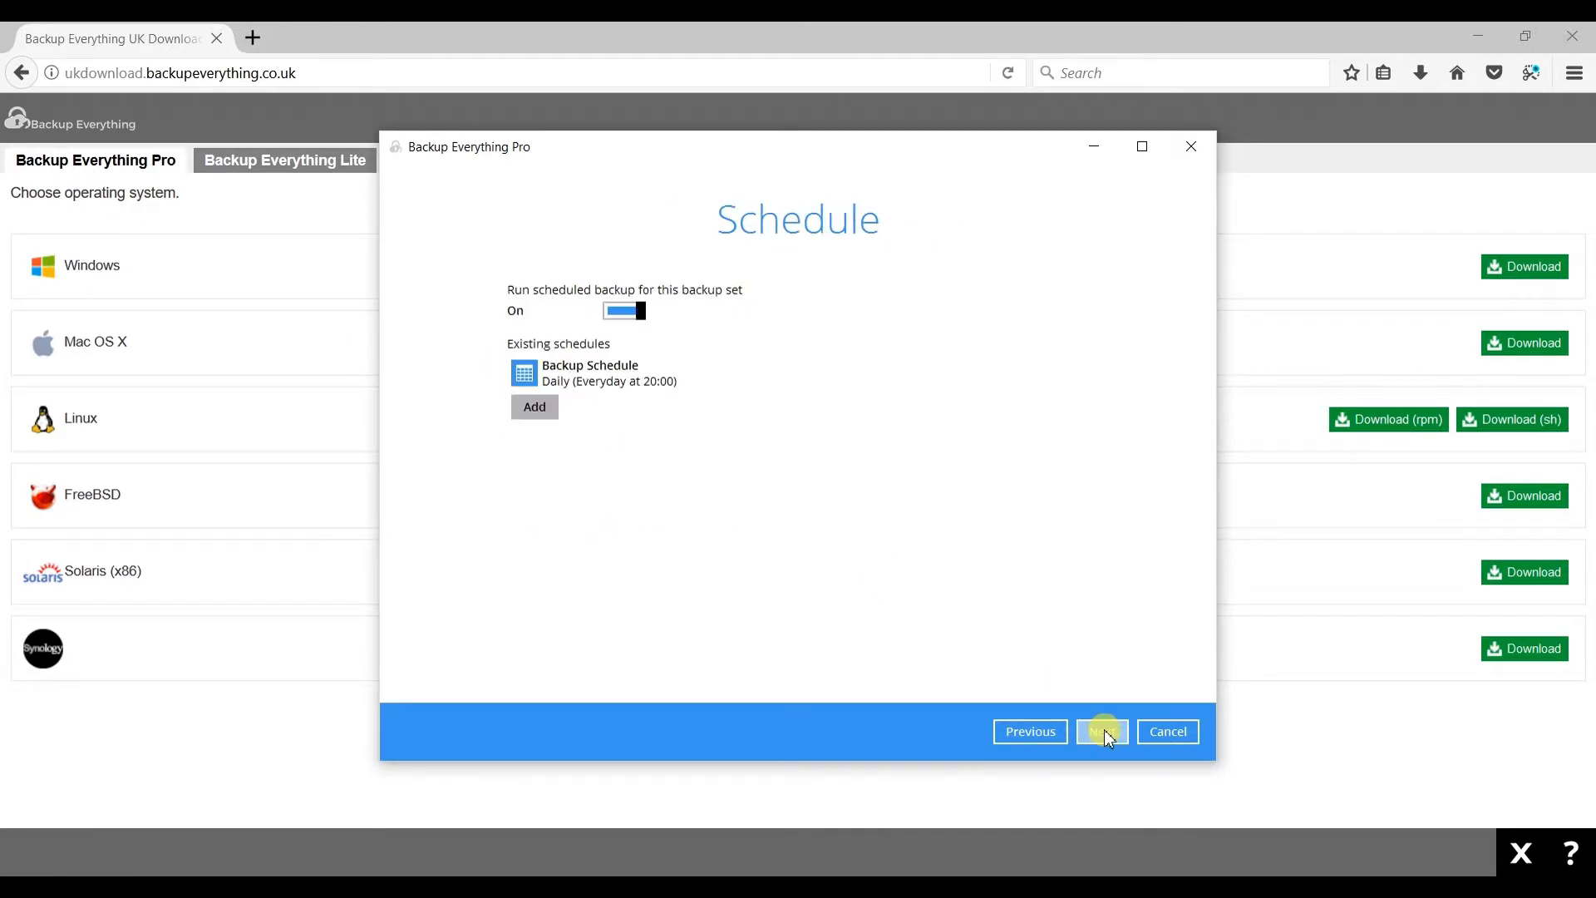
- Review the daily backup schedule's start time and stop options, then close the schedule settings
{"action": "left_click", "coordinate": [571, 374]}
{"action": "left_click_drag", "start_coordinate": [599, 299], "coordinate": [641, 302]}
{"action": "left_click", "coordinate": [641, 302]}
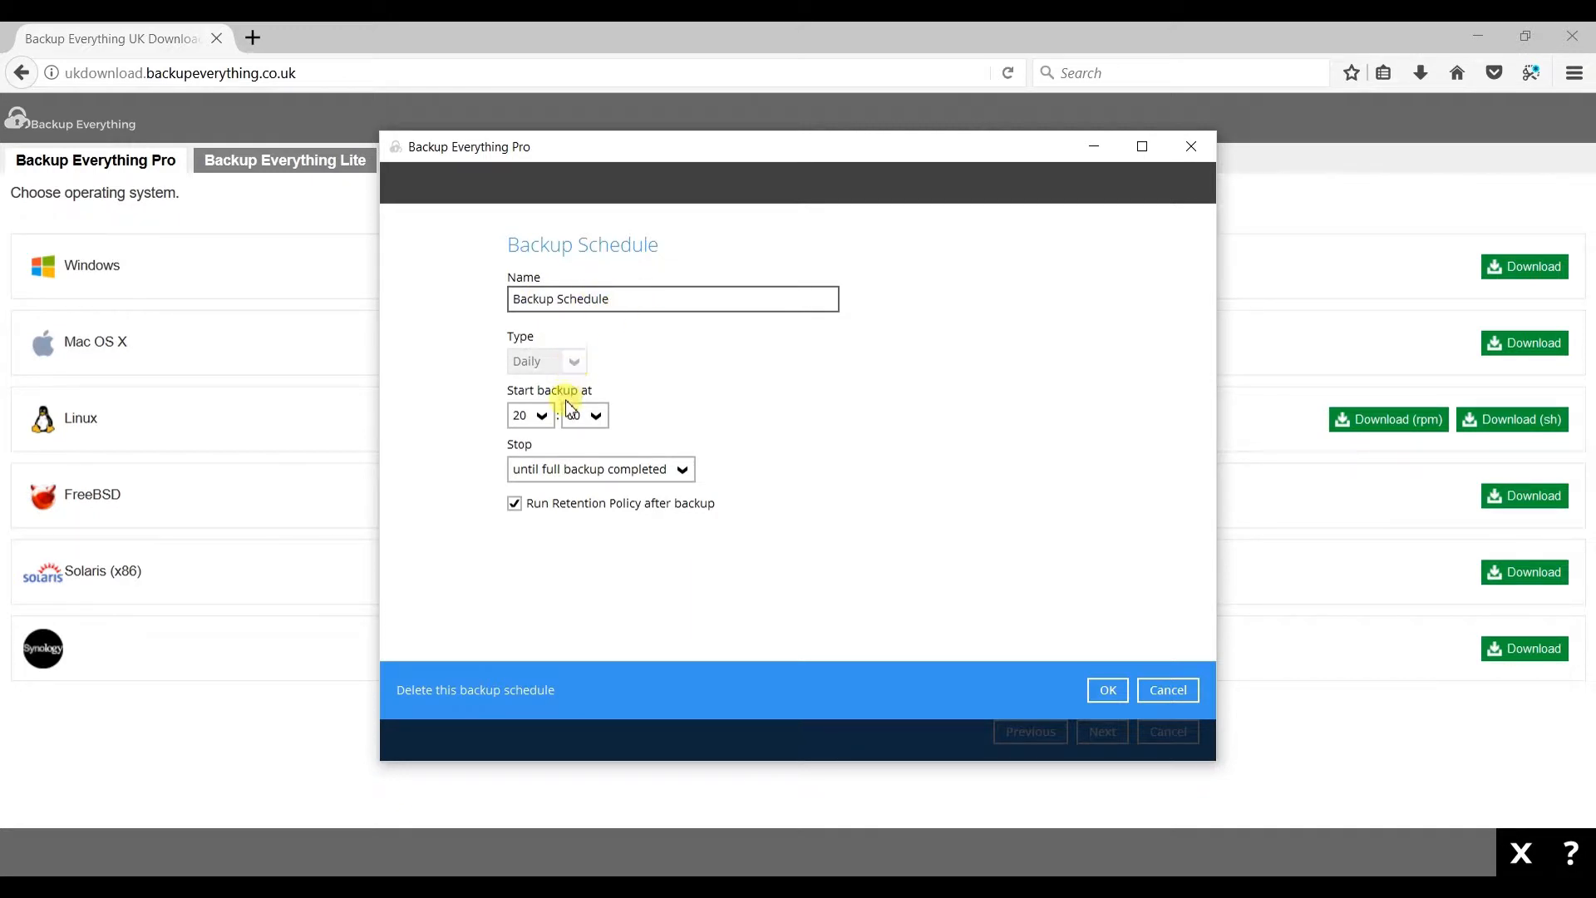
{"action": "left_click", "coordinate": [536, 415]}
{"action": "scroll", "coordinate": [522, 491], "scroll_direction": "up", "scroll_amount": 4}
{"action": "scroll", "coordinate": [518, 499], "scroll_direction": "down", "scroll_amount": 4}
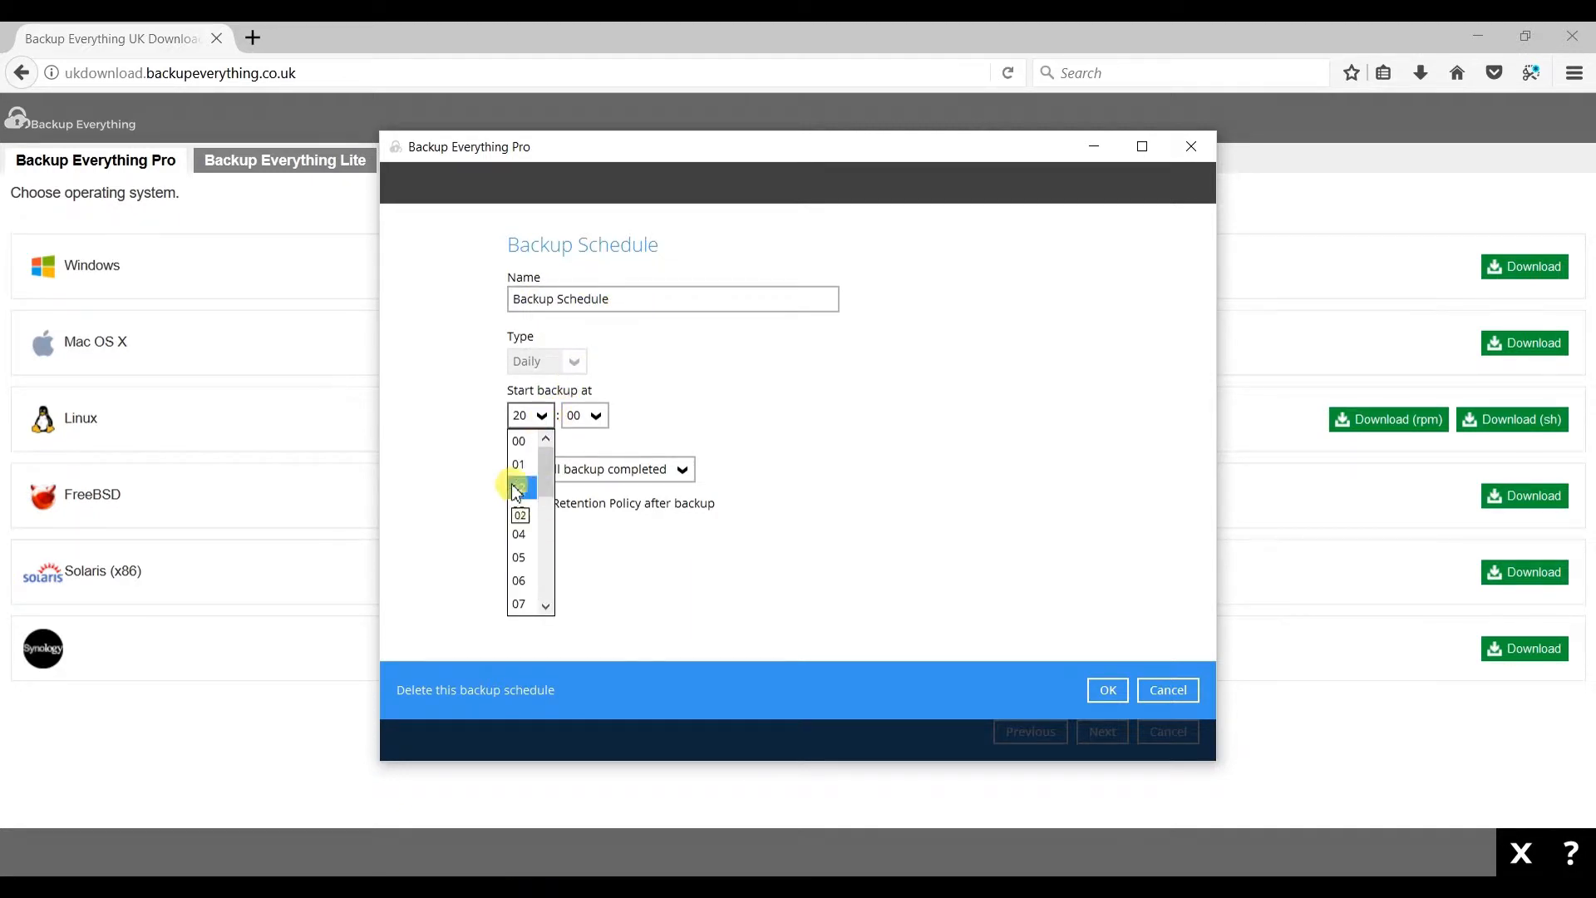
{"action": "left_click", "coordinate": [588, 416]}
{"action": "scroll", "coordinate": [585, 491], "scroll_direction": "down", "scroll_amount": 8}
{"action": "scroll", "coordinate": [582, 495], "scroll_direction": "down", "scroll_amount": 9}
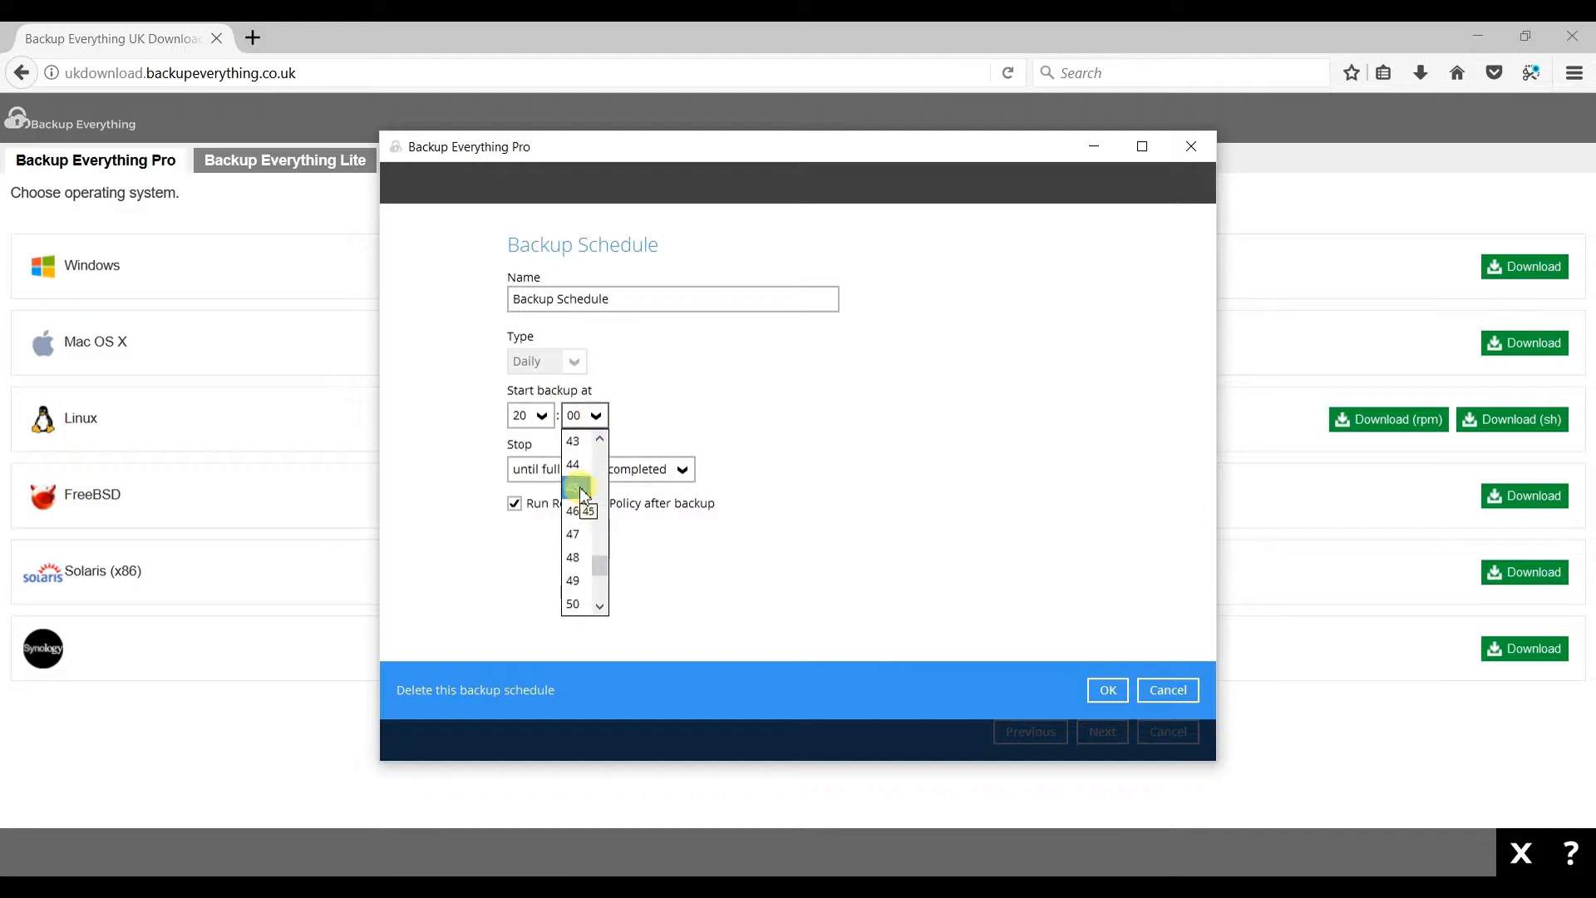
{"action": "left_click", "coordinate": [788, 532]}
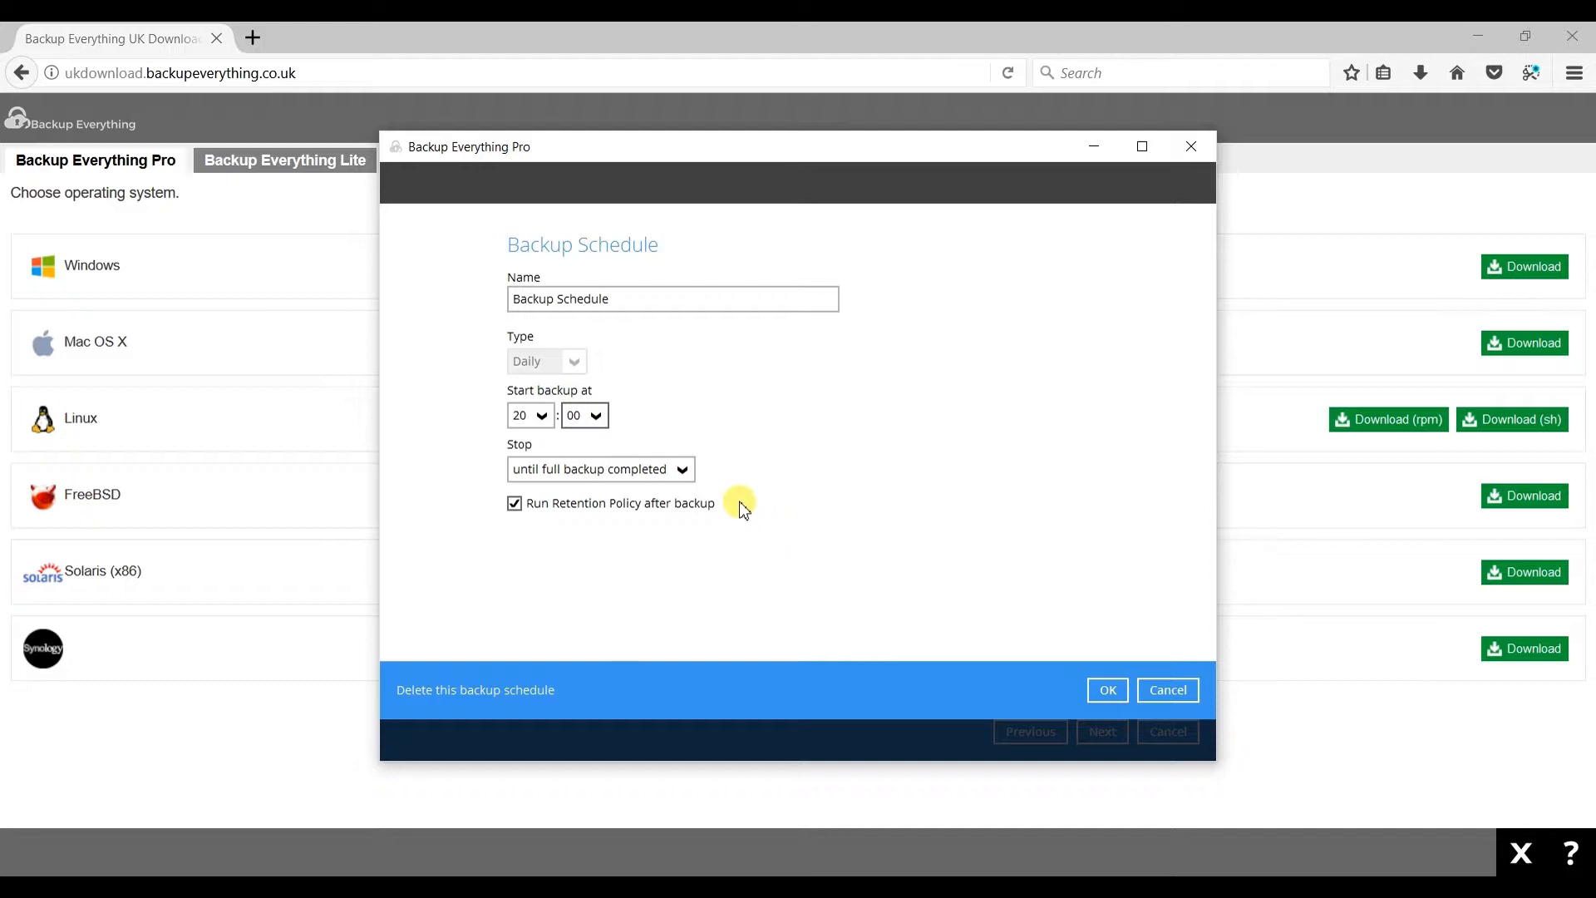
{"action": "left_click", "coordinate": [685, 471]}
{"action": "left_click", "coordinate": [639, 492]}
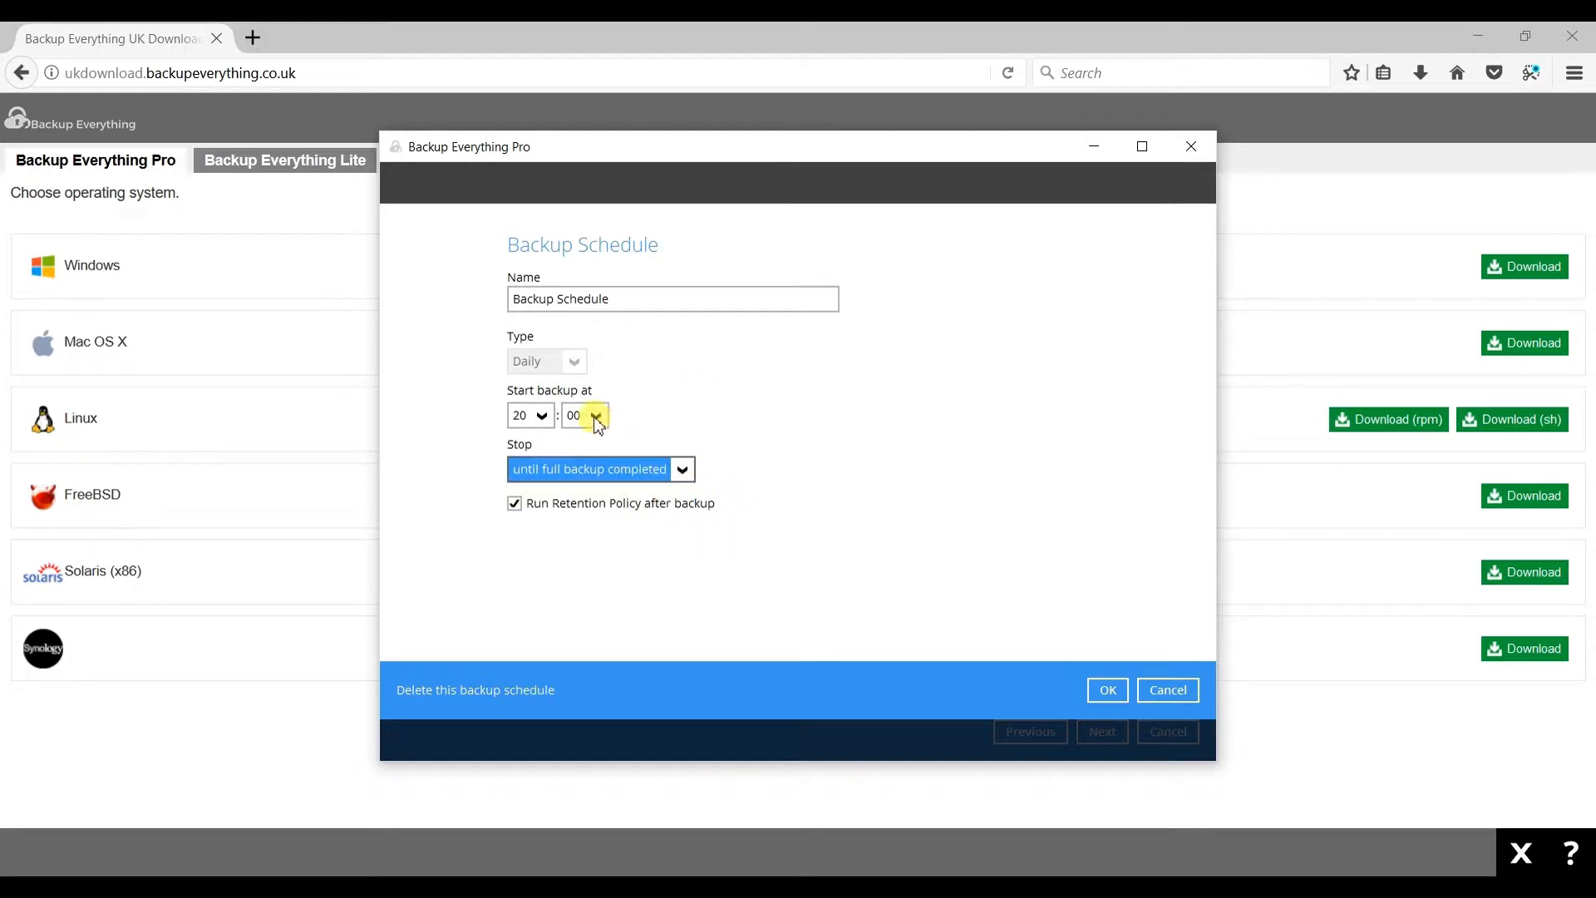
{"action": "left_click", "coordinate": [1102, 689]}
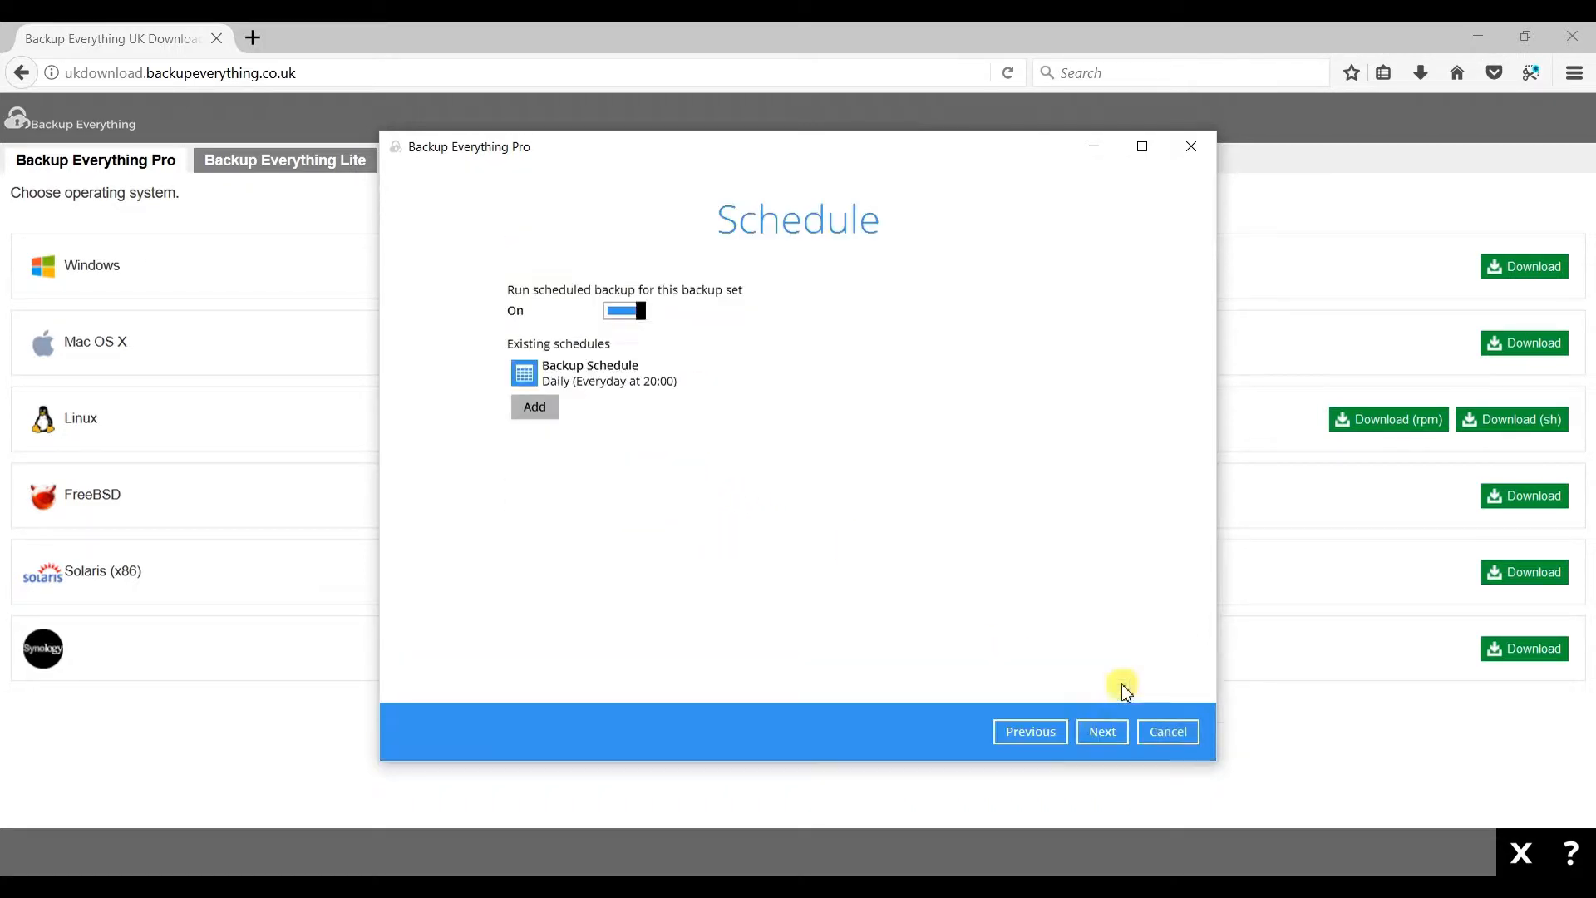
- Keep Sequential backup mode and add a new storage destination of type Local / Mapped Drive / Removable Drive
{"action": "left_click", "coordinate": [1102, 732]}
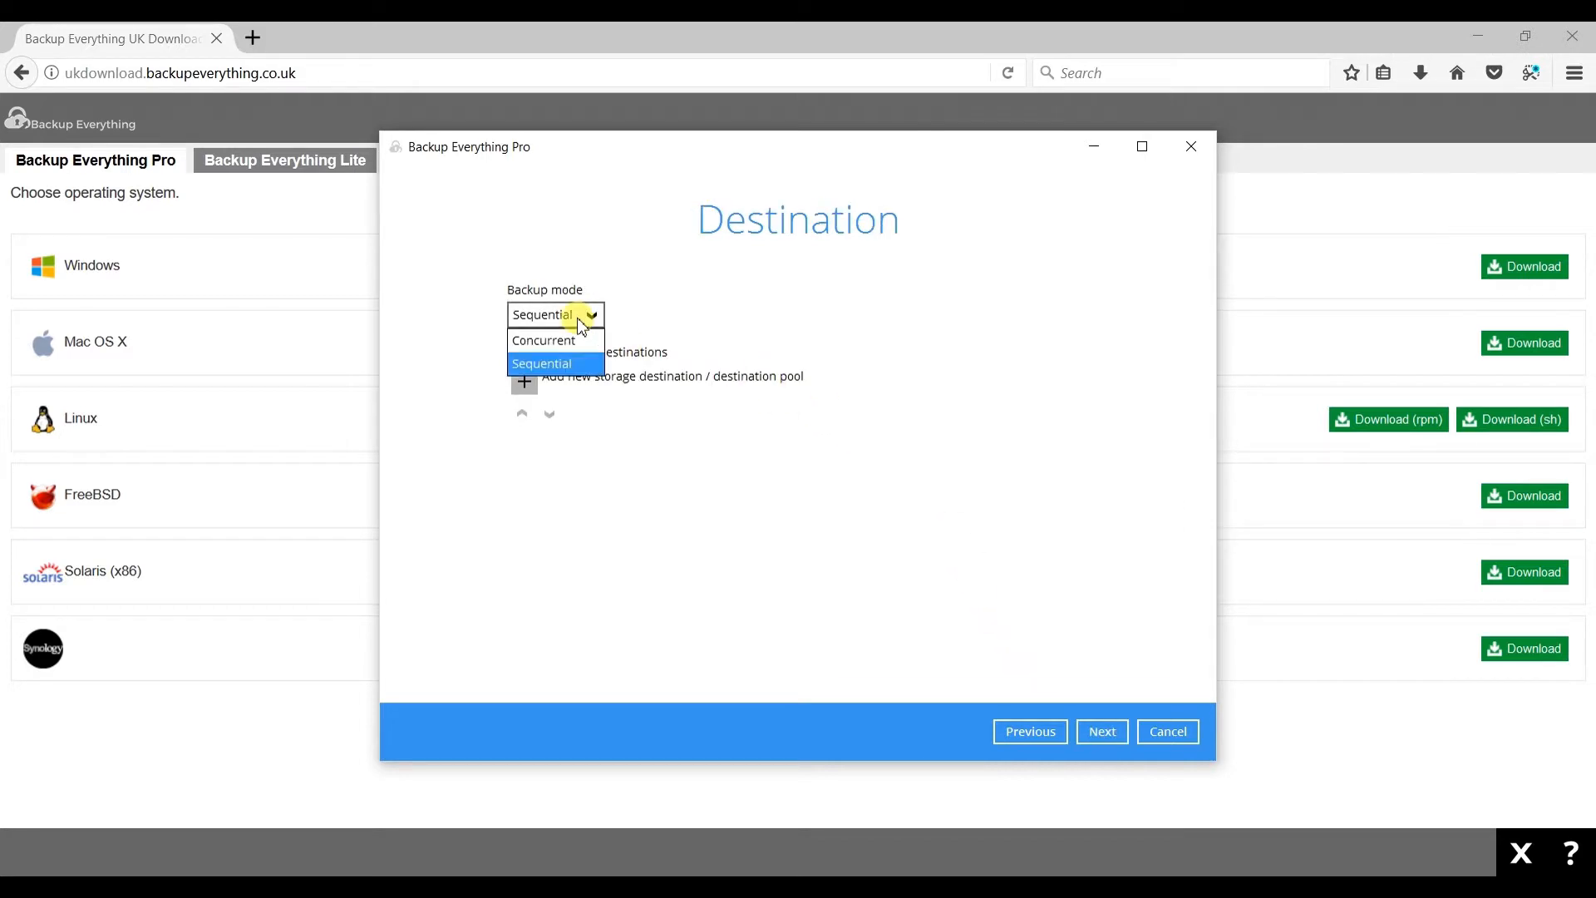
{"action": "left_click", "coordinate": [581, 360]}
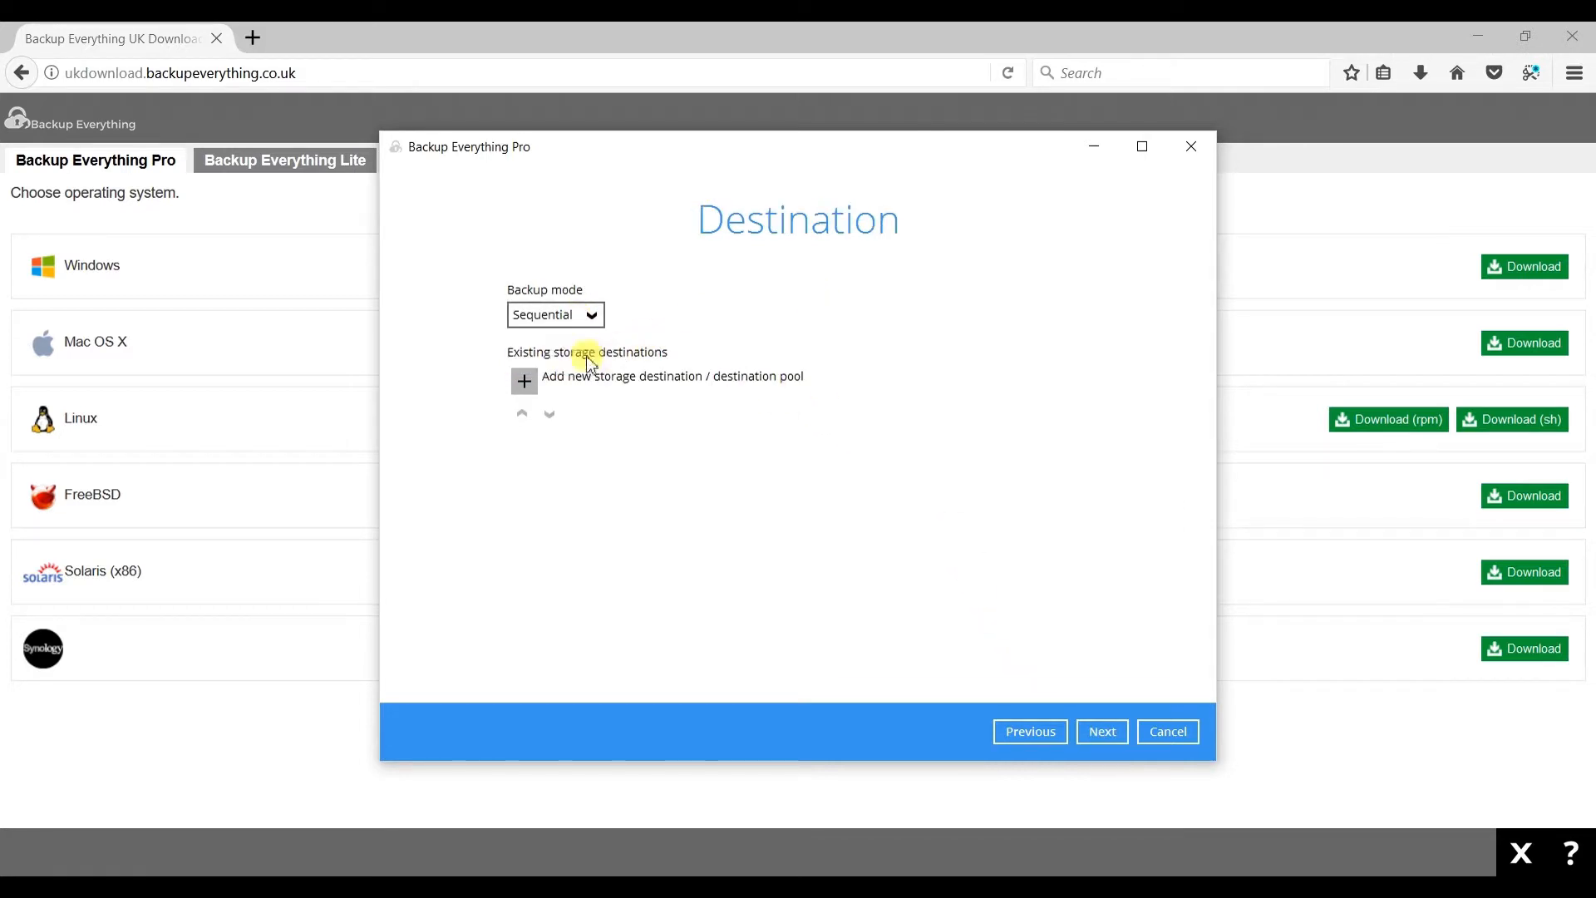
{"action": "left_click", "coordinate": [531, 378]}
{"action": "left_click", "coordinate": [636, 359]}
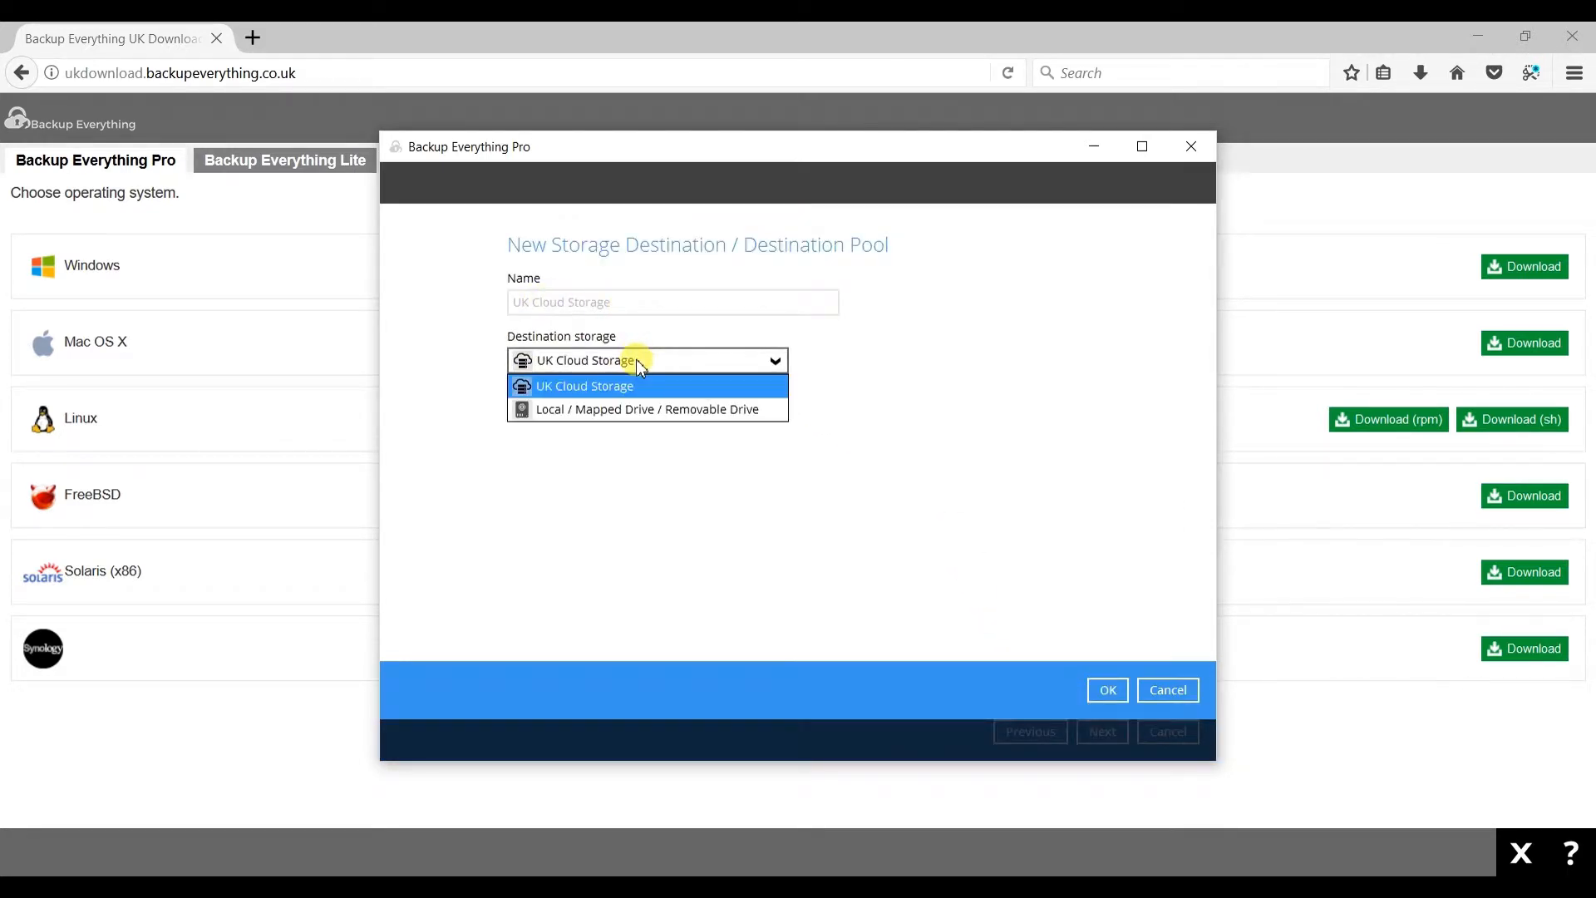
{"action": "left_click", "coordinate": [588, 407]}
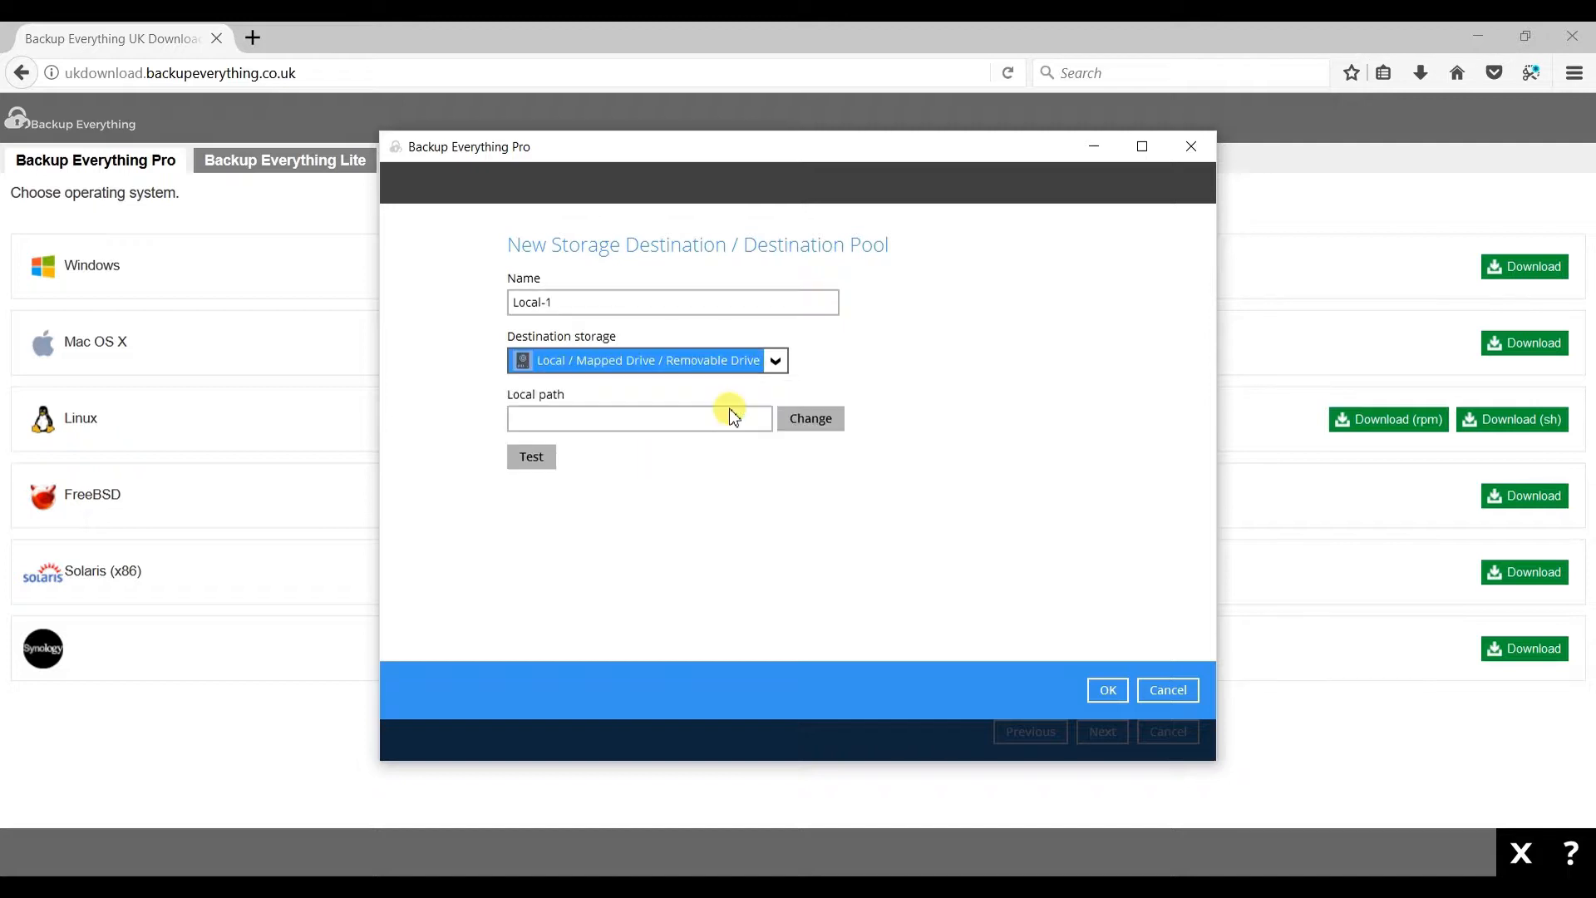
- Switch the new storage destination to UK Cloud Storage instead of a local path and confirm it
{"action": "left_click", "coordinate": [834, 420]}
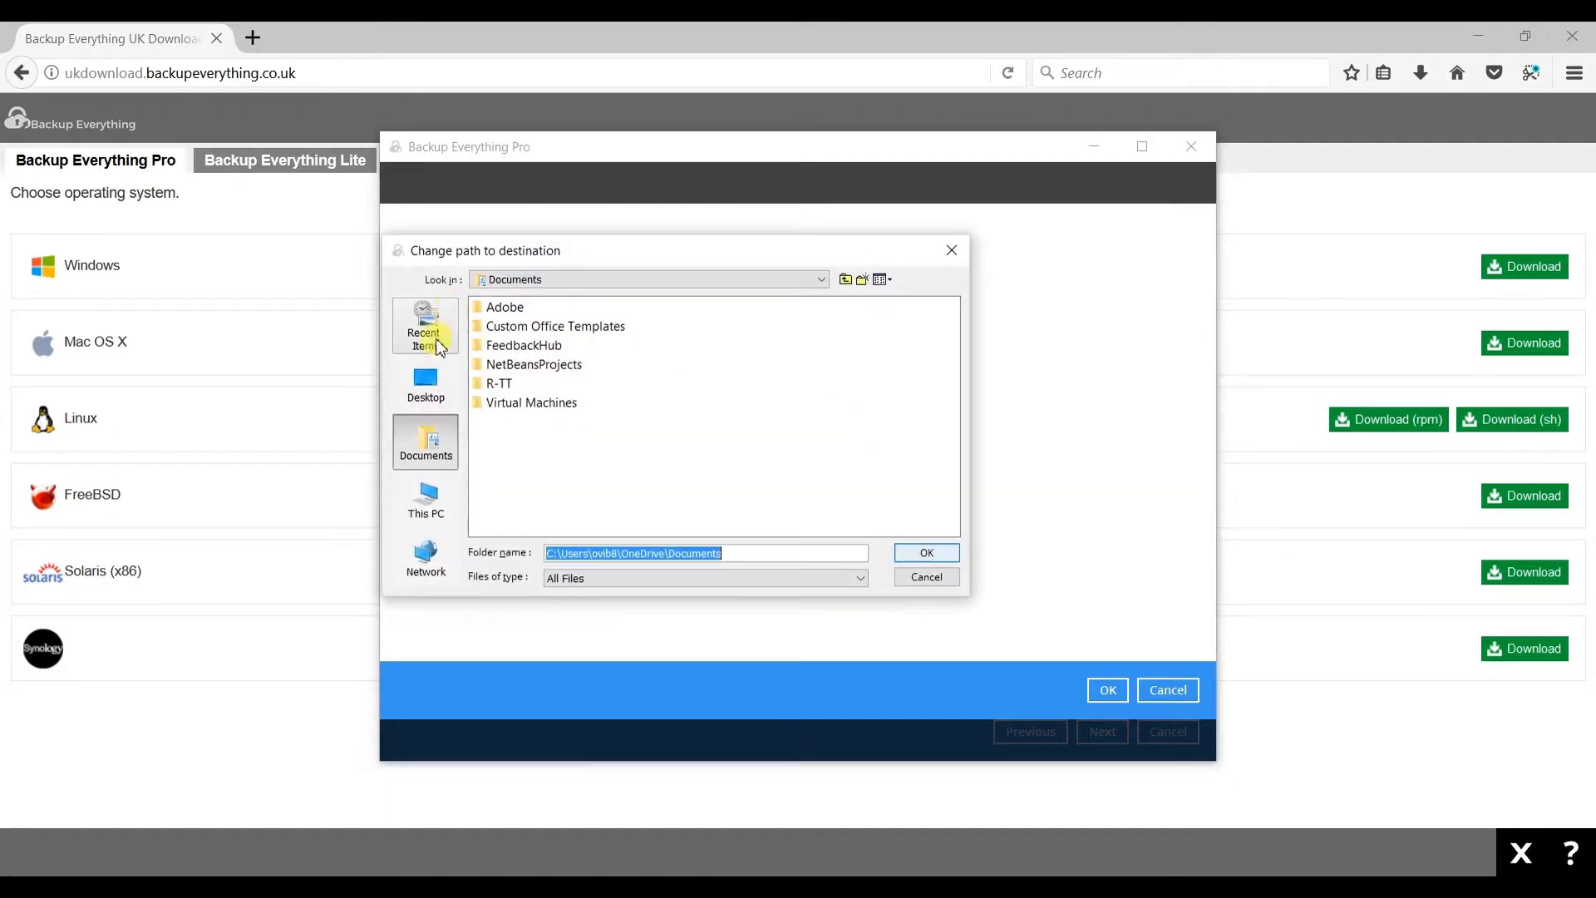
{"action": "left_click", "coordinate": [925, 576]}
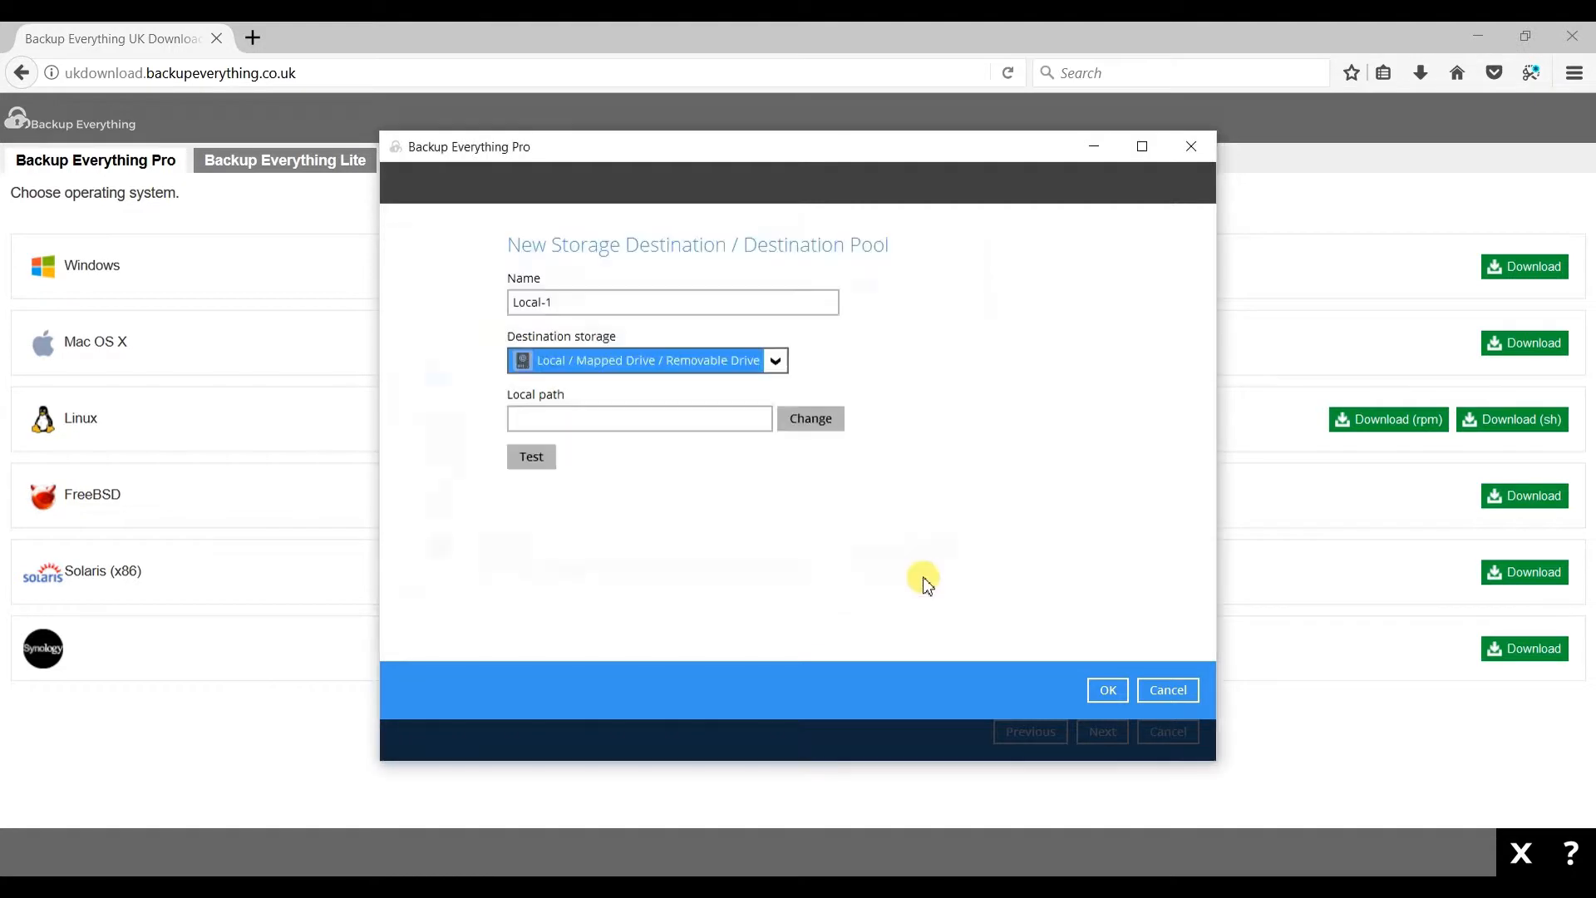
{"action": "left_click", "coordinate": [722, 360]}
{"action": "left_click", "coordinate": [639, 385]}
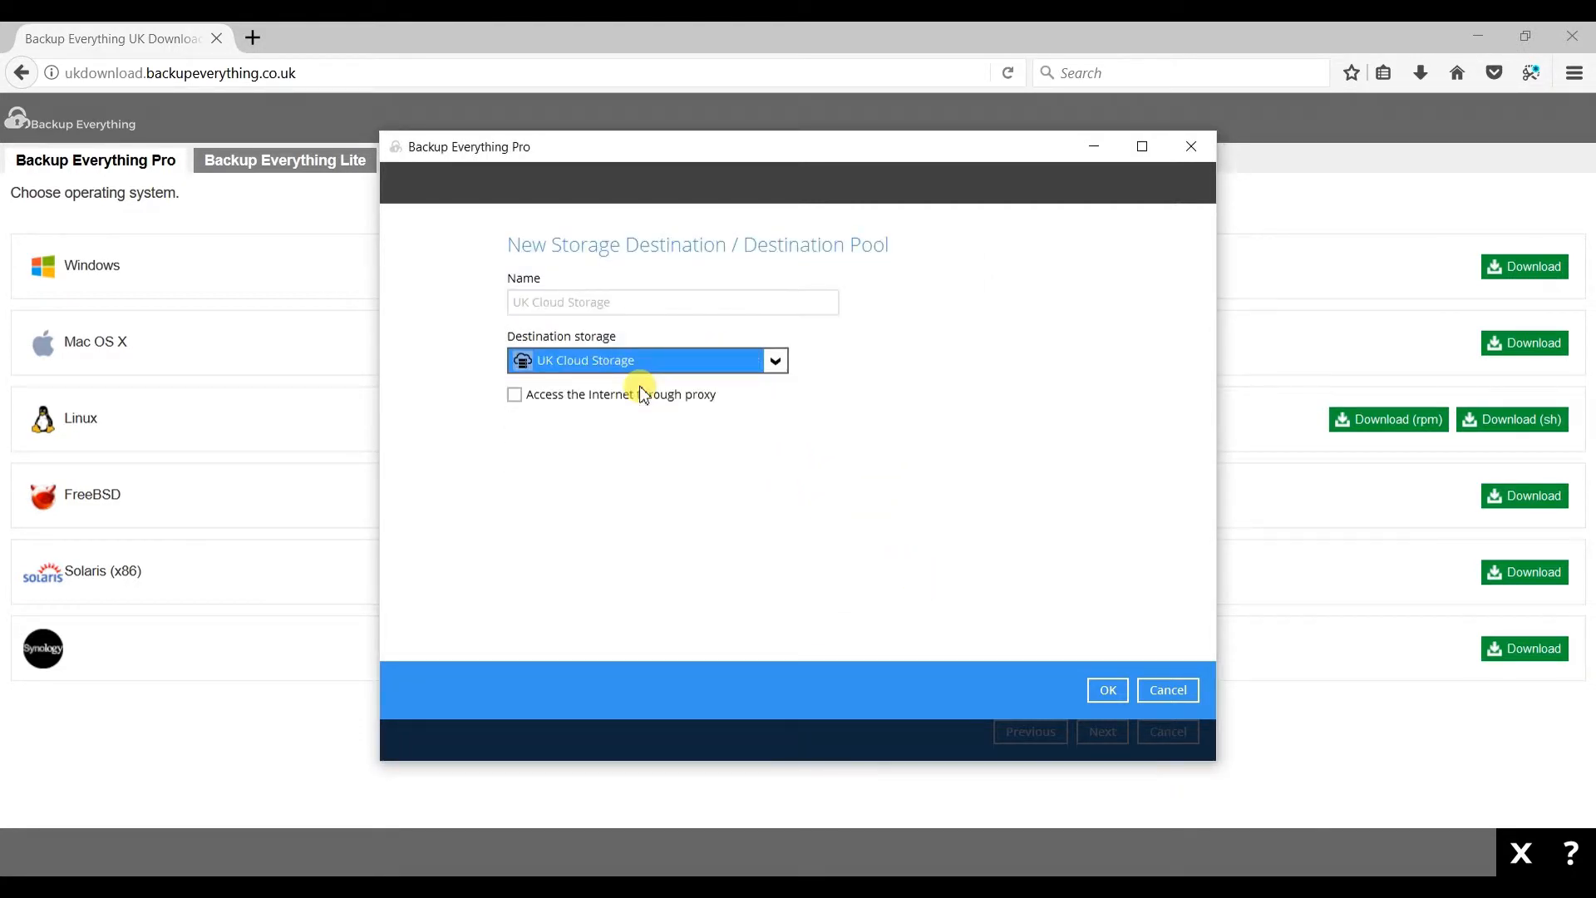
{"action": "left_click", "coordinate": [1104, 689]}
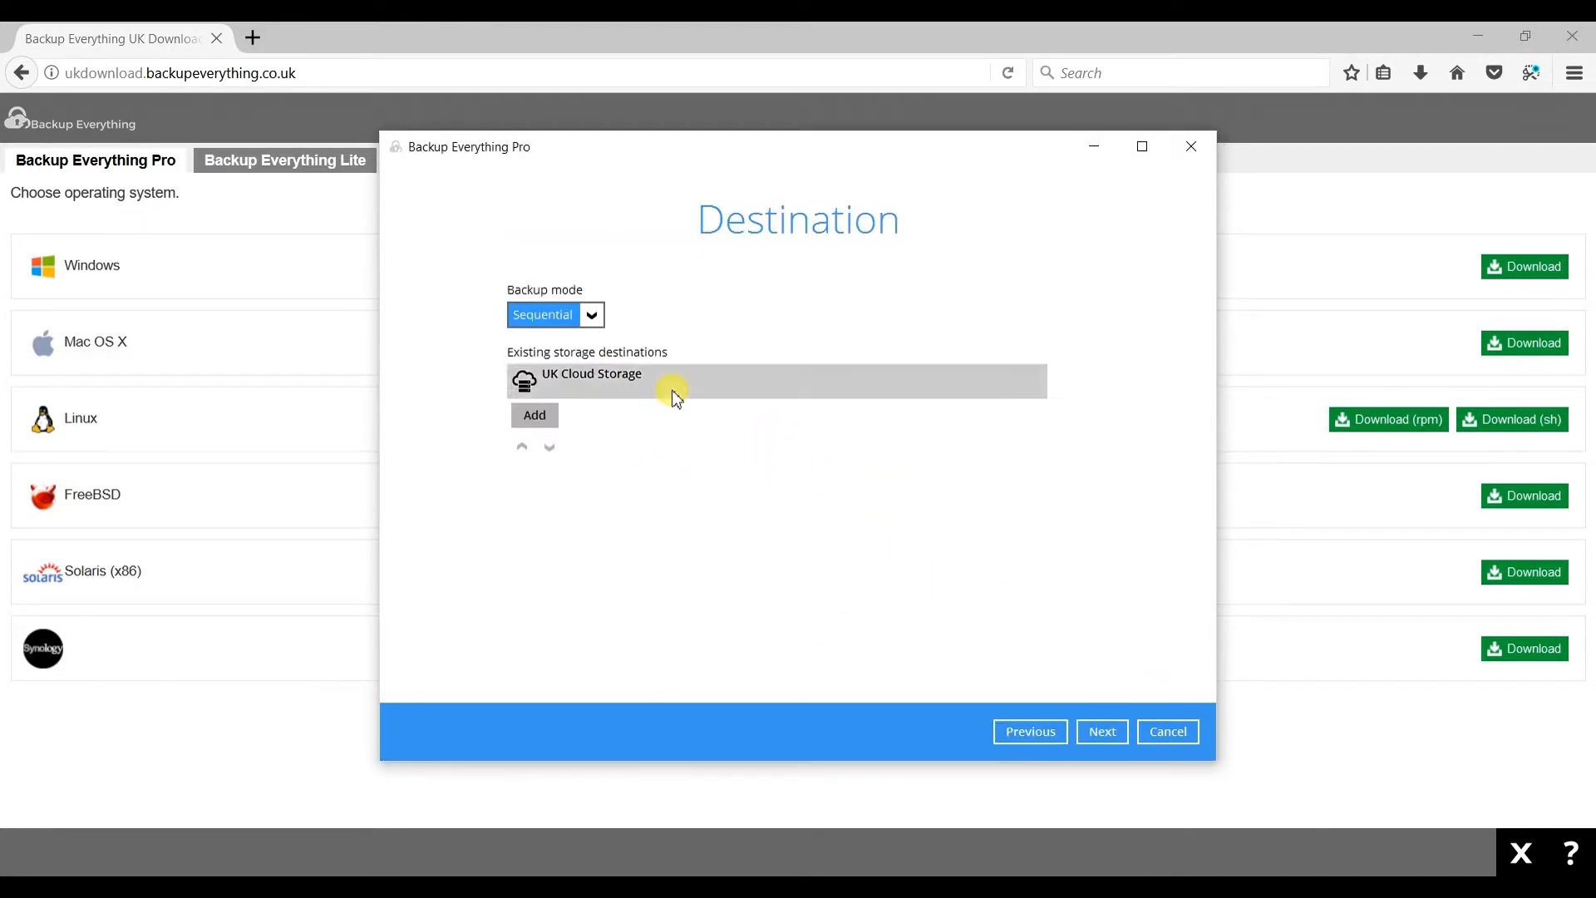
- Continue to encryption, keep backup data encryption on with the User password type, and continue
{"action": "left_click", "coordinate": [1102, 732]}
{"action": "left_click", "coordinate": [597, 360]}
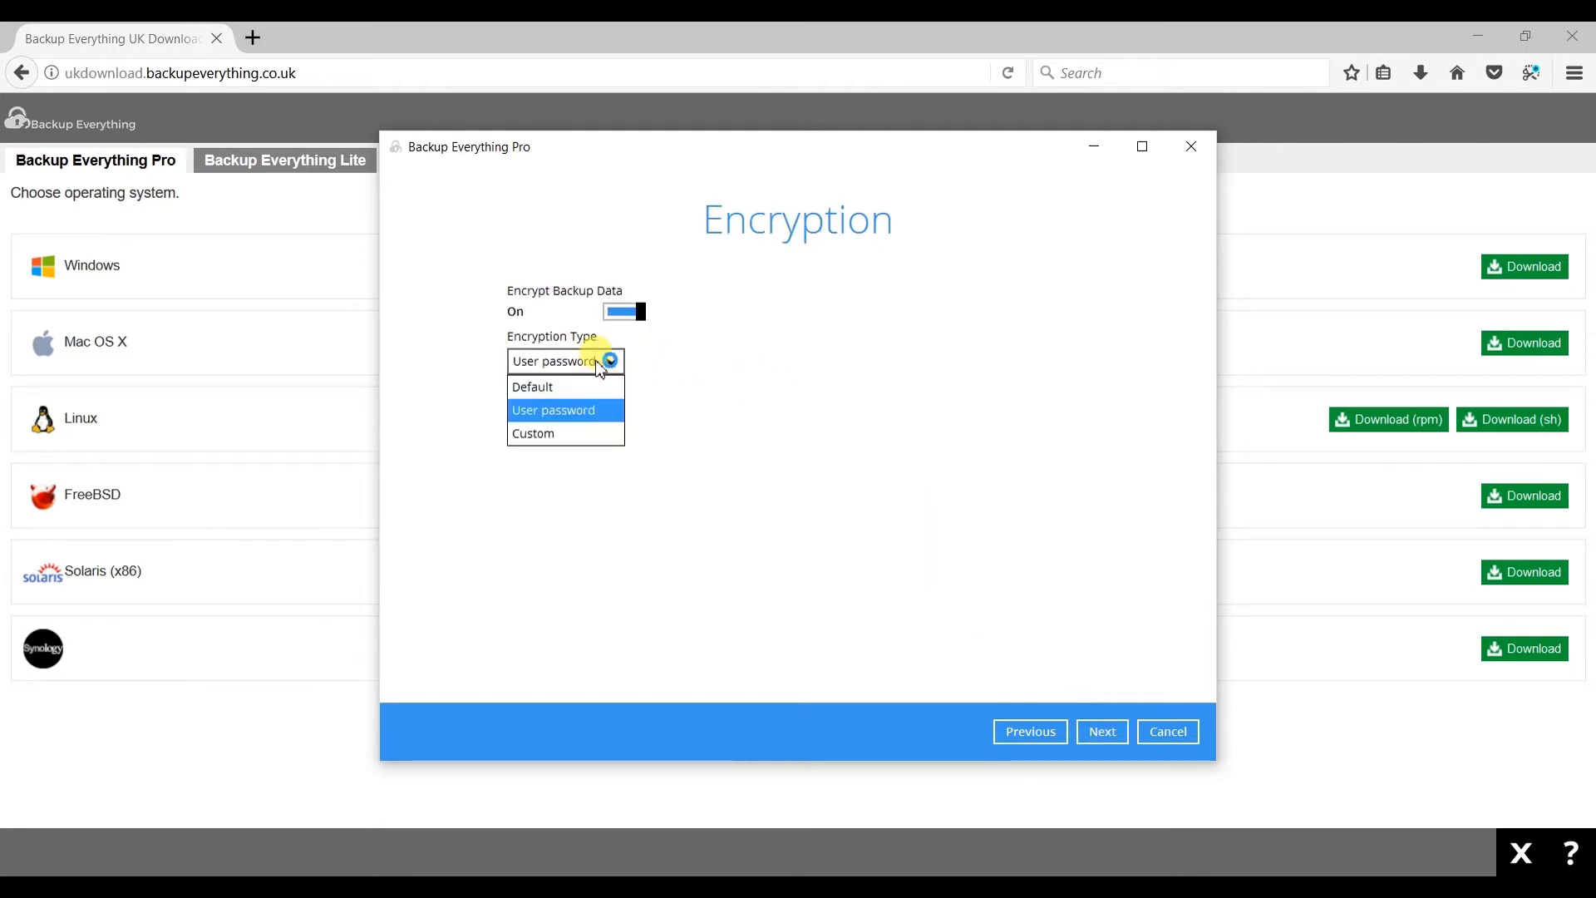
{"action": "left_click", "coordinate": [578, 416]}
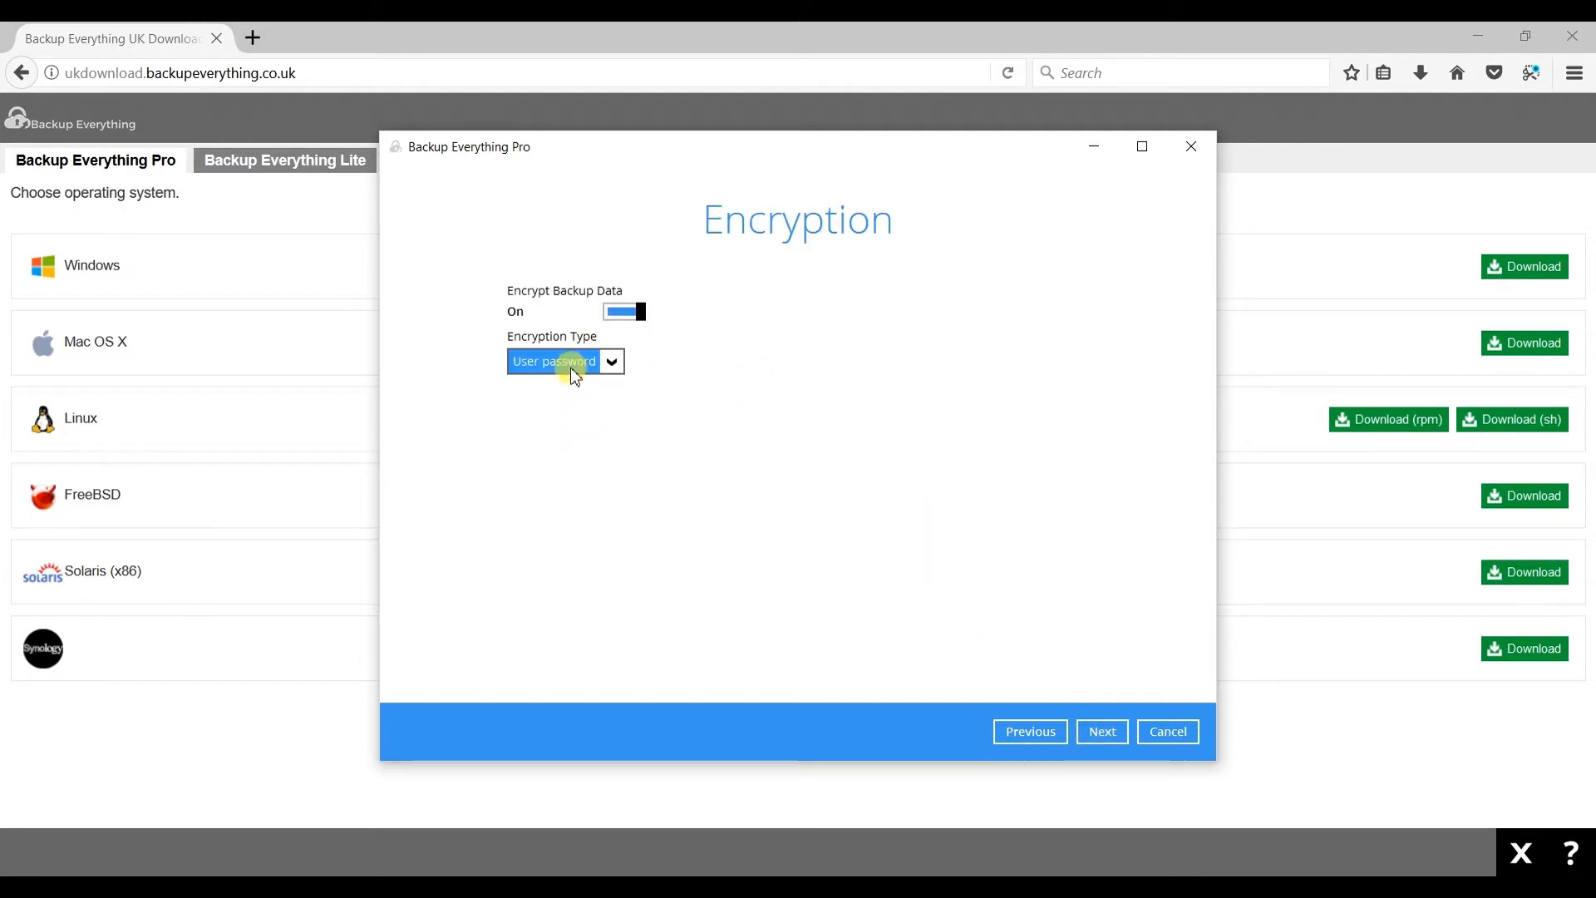
{"action": "left_click", "coordinate": [1106, 732]}
- Enter the Windows account password for user authentication, finish creating the backup set and choose to back it up now
{"action": "left_click", "coordinate": [1158, 527]}
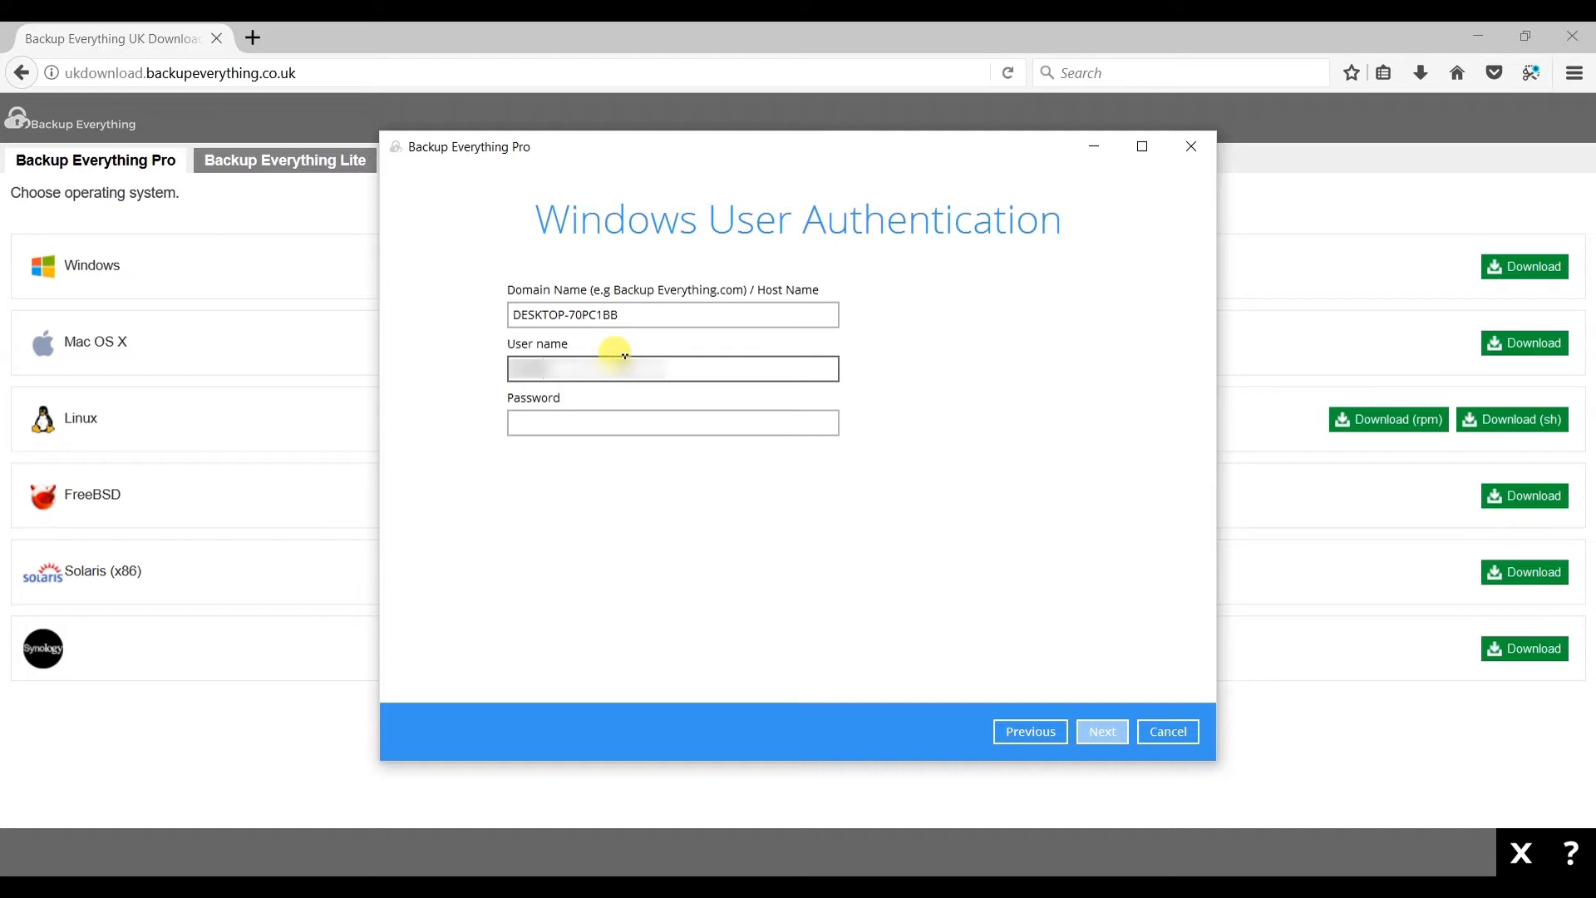
{"action": "left_click", "coordinate": [562, 424]}
{"action": "type", "text": "•"}
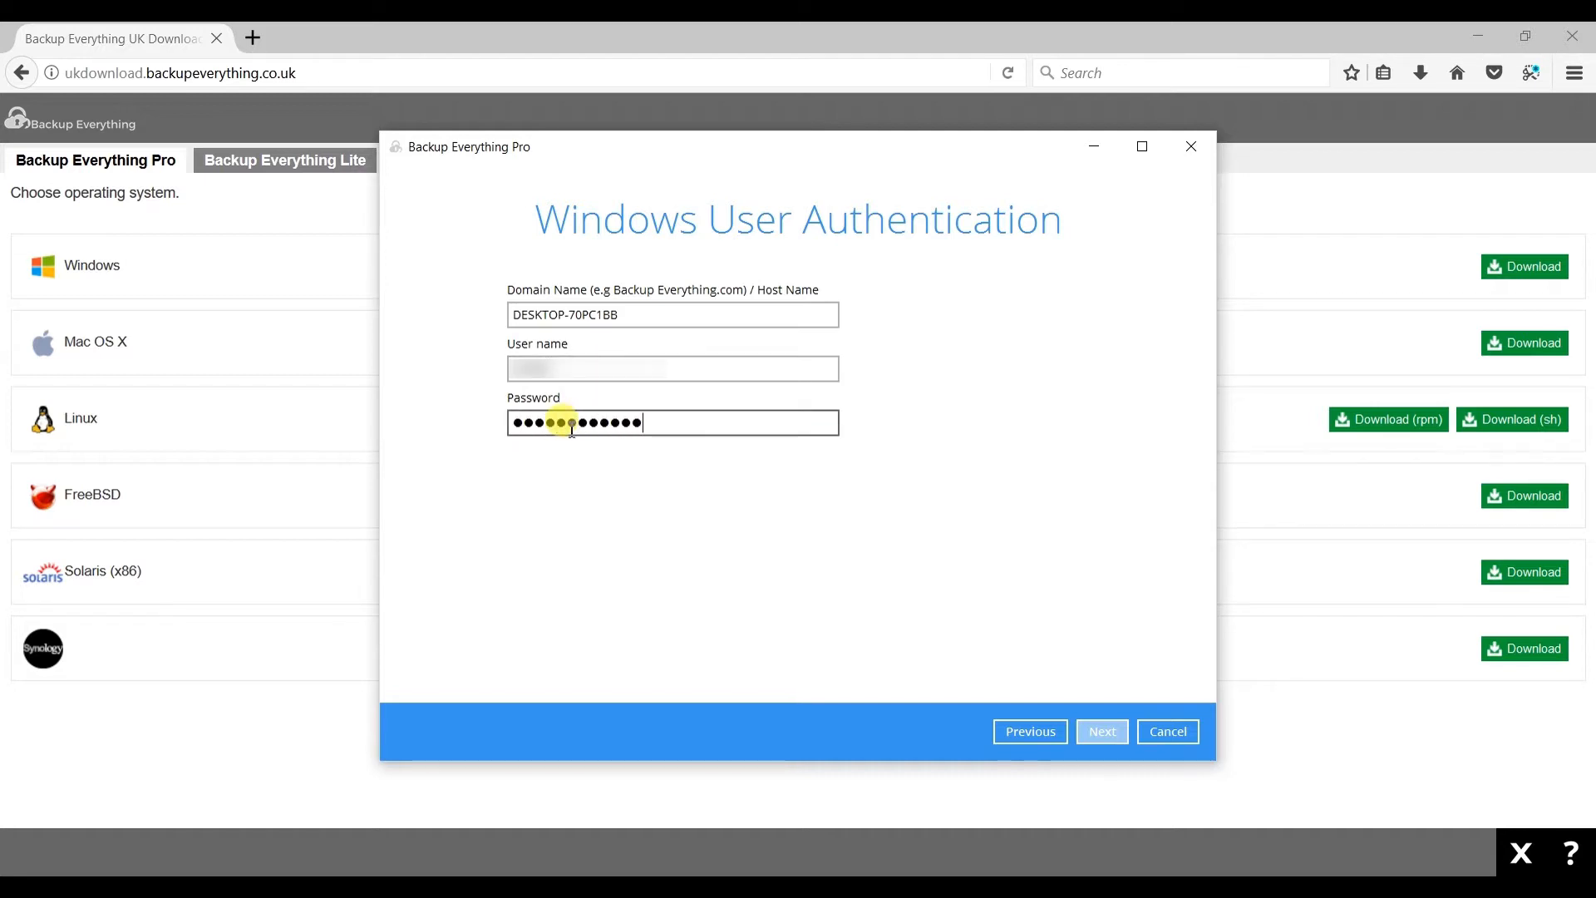
{"action": "left_click", "coordinate": [555, 360]}
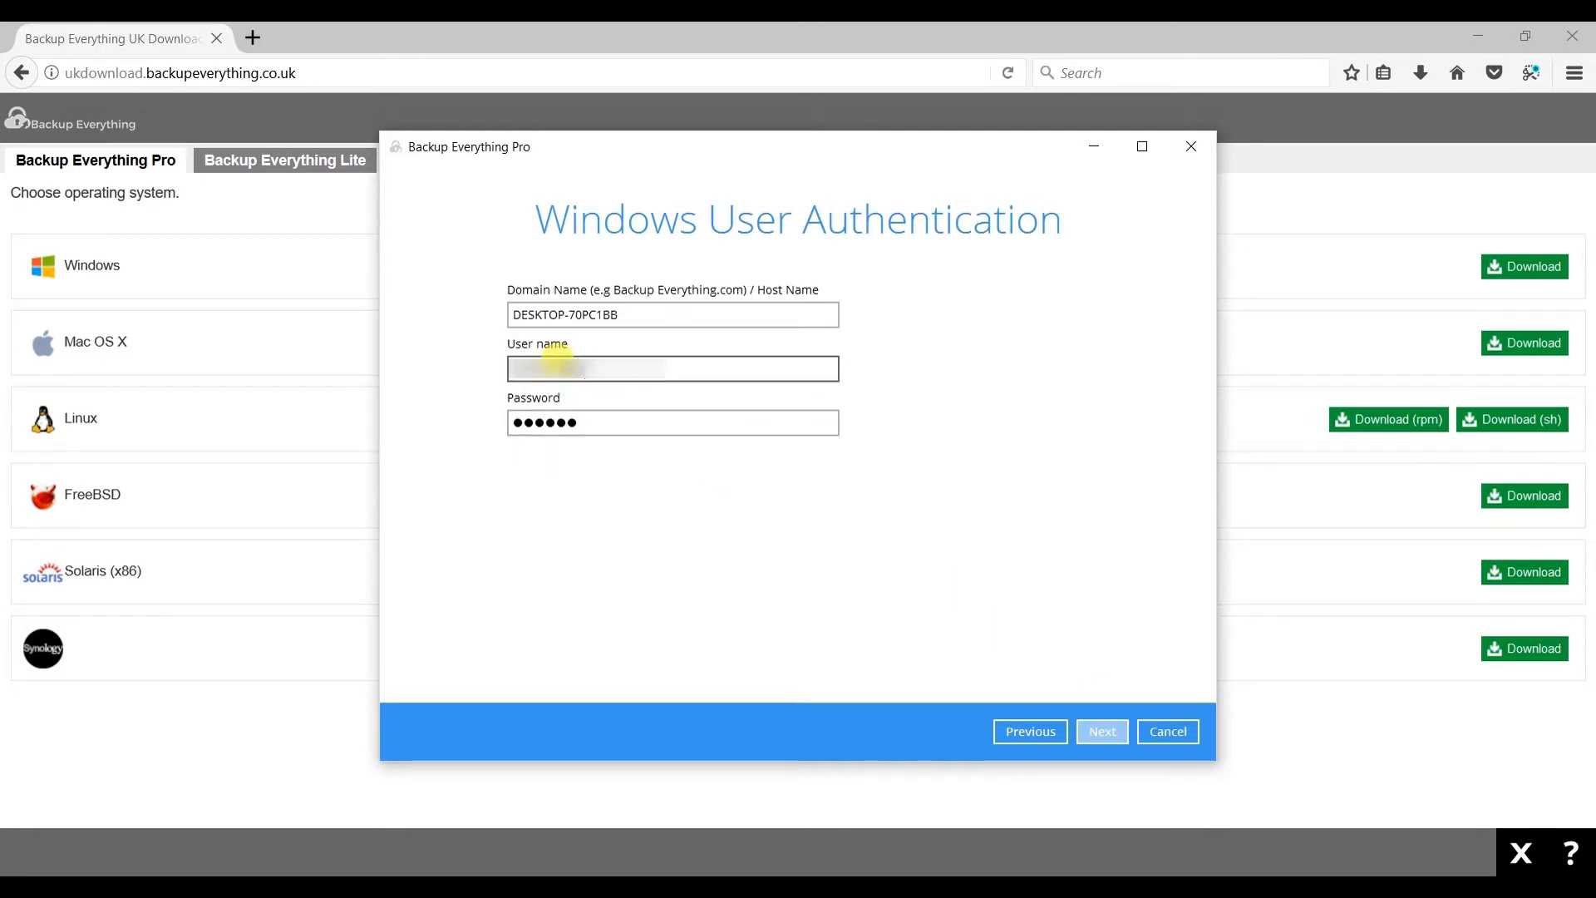
{"action": "left_click", "coordinate": [1106, 731]}
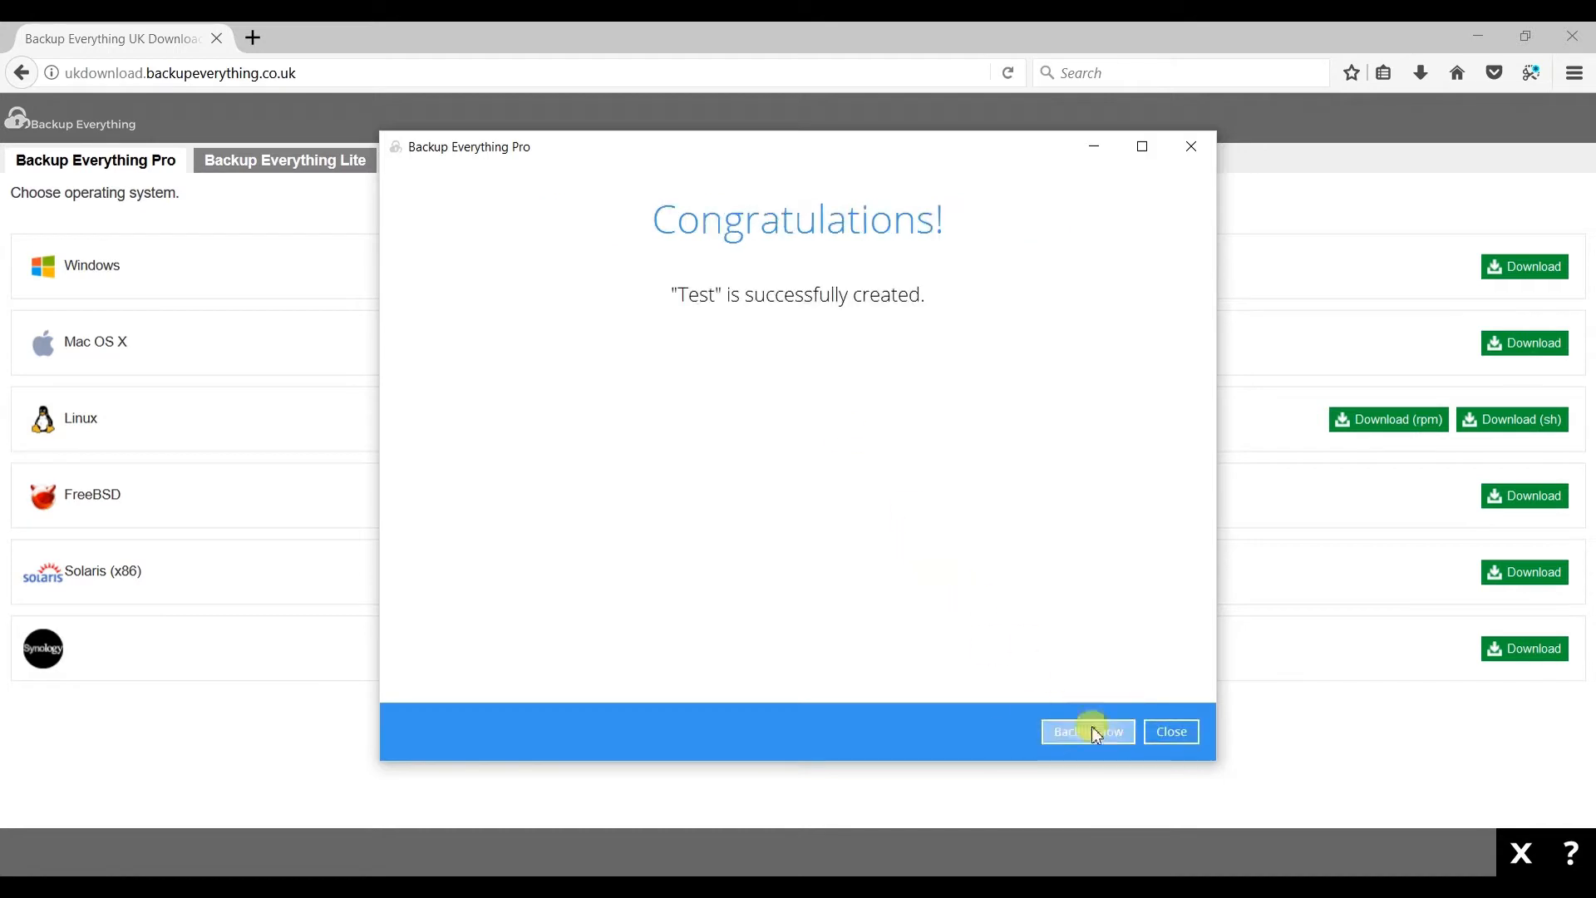
{"action": "left_click", "coordinate": [1101, 731]}
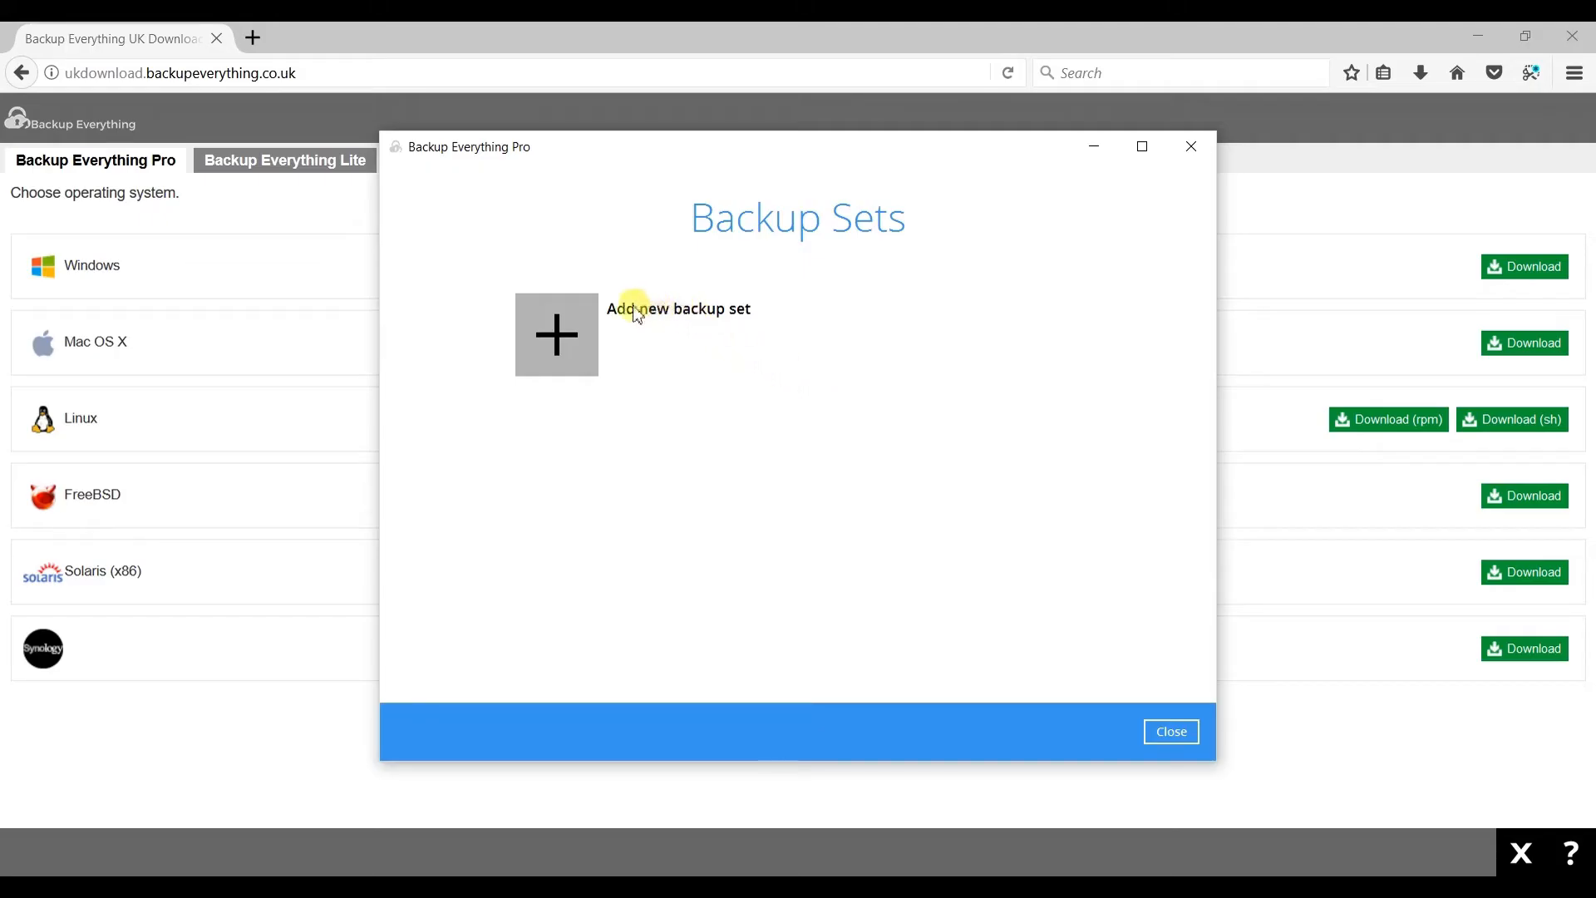
- Add a new backup set of File Backup type named Test
{"action": "left_click", "coordinate": [572, 324]}
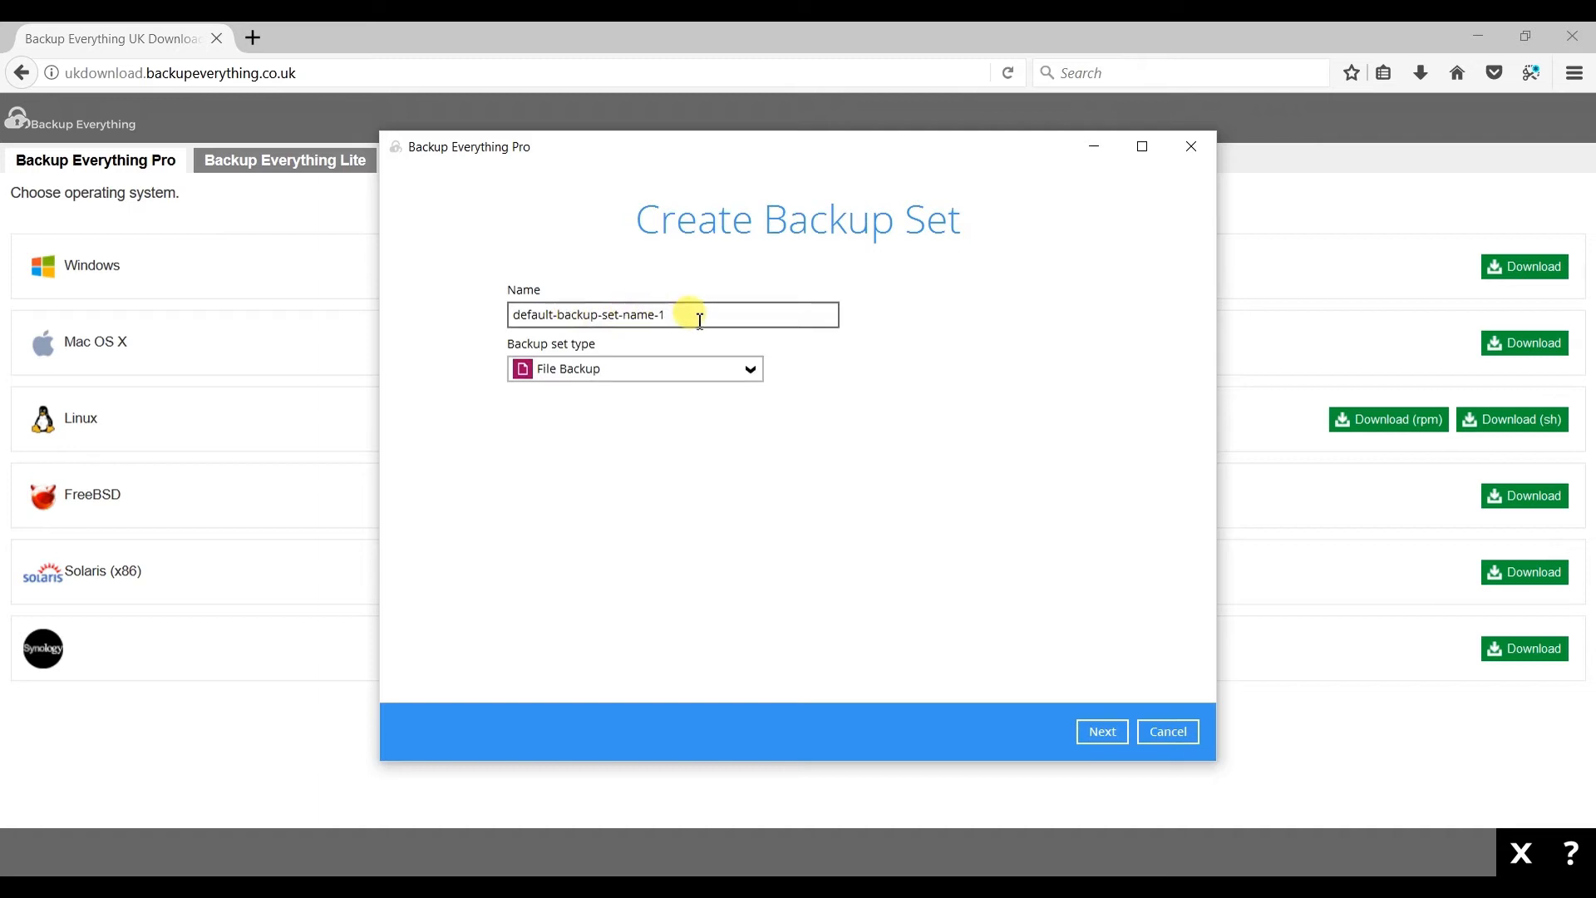
{"action": "left_click_drag", "start_coordinate": [701, 321], "coordinate": [507, 308]}
{"action": "type", "text": "Test"}
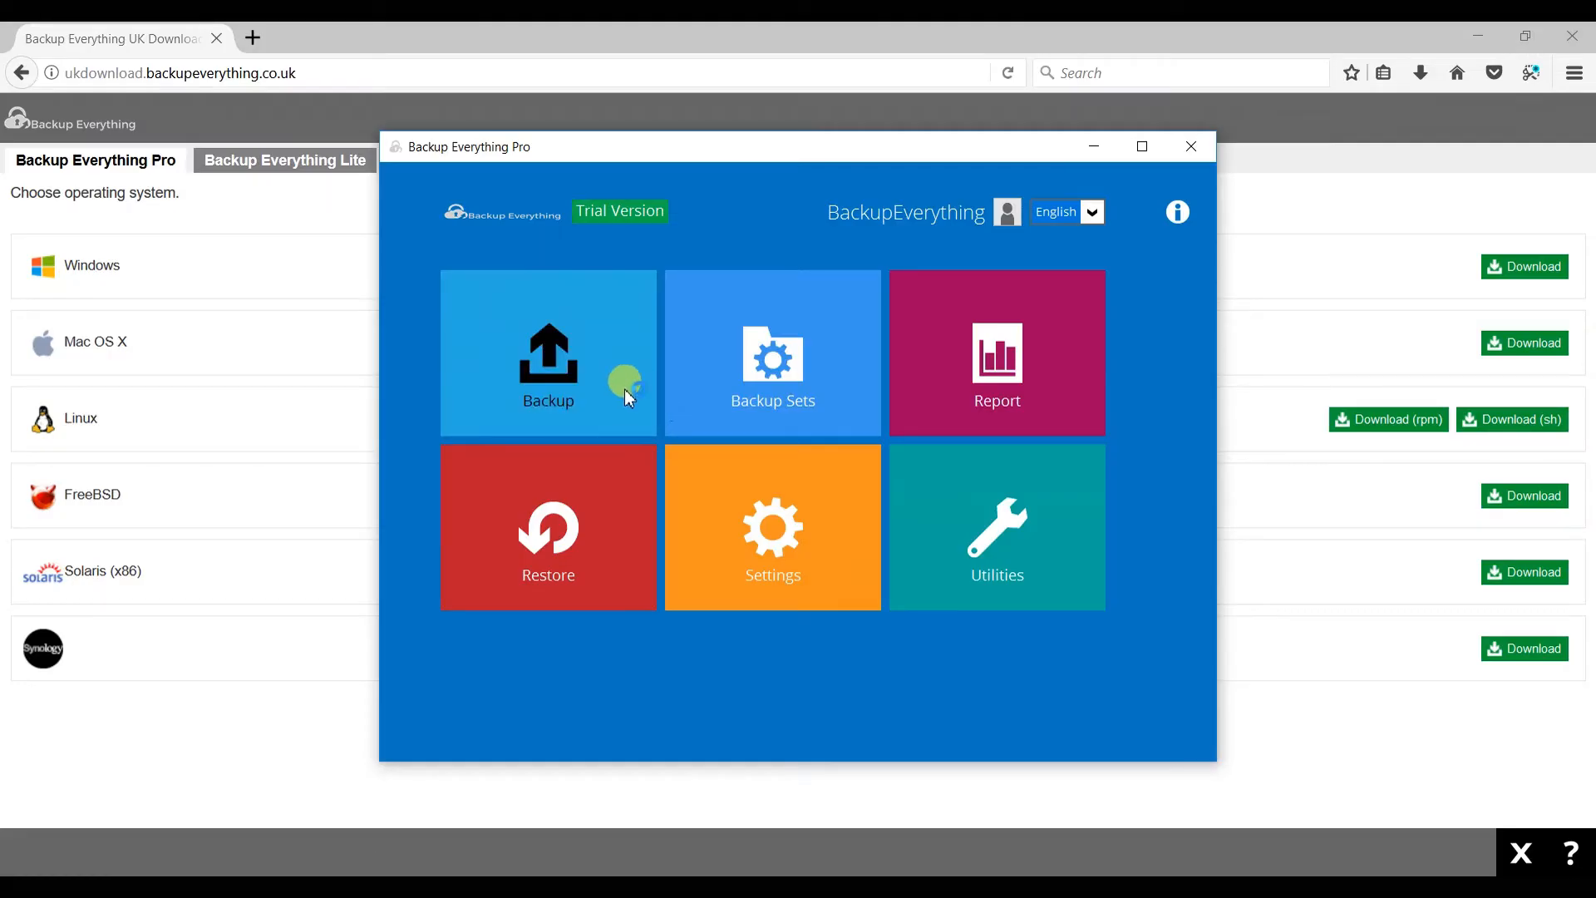
{"action": "left_click", "coordinate": [592, 386]}
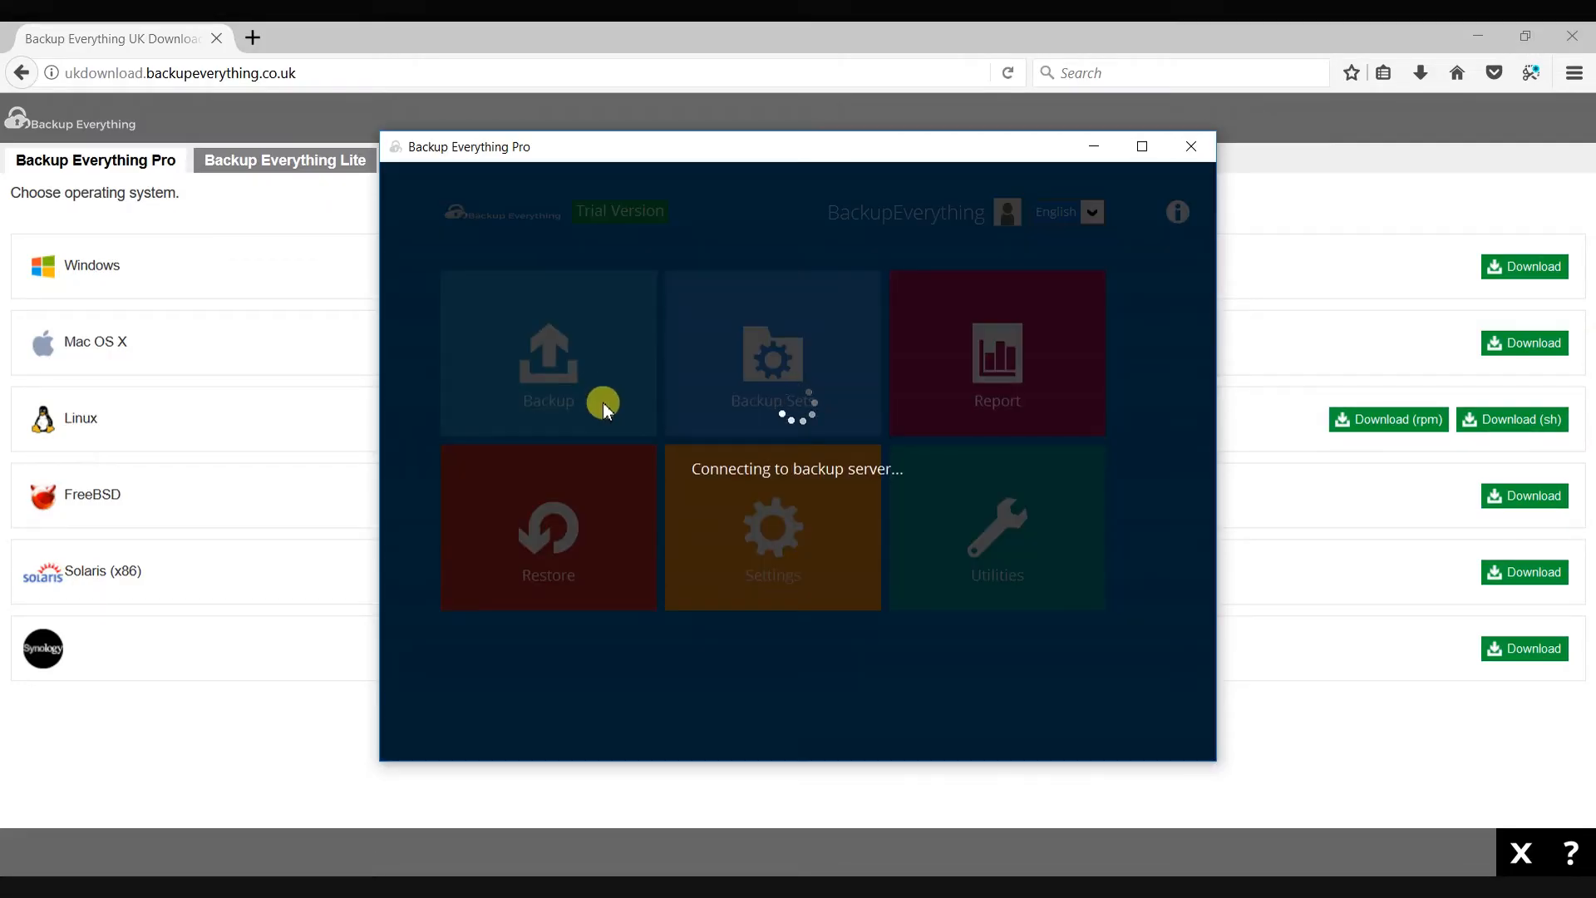
- Start a backup of Test with Differential in-file delta type and Run Retention Policy after backup enabled
{"action": "left_click", "coordinate": [585, 363]}
{"action": "left_click", "coordinate": [582, 406]}
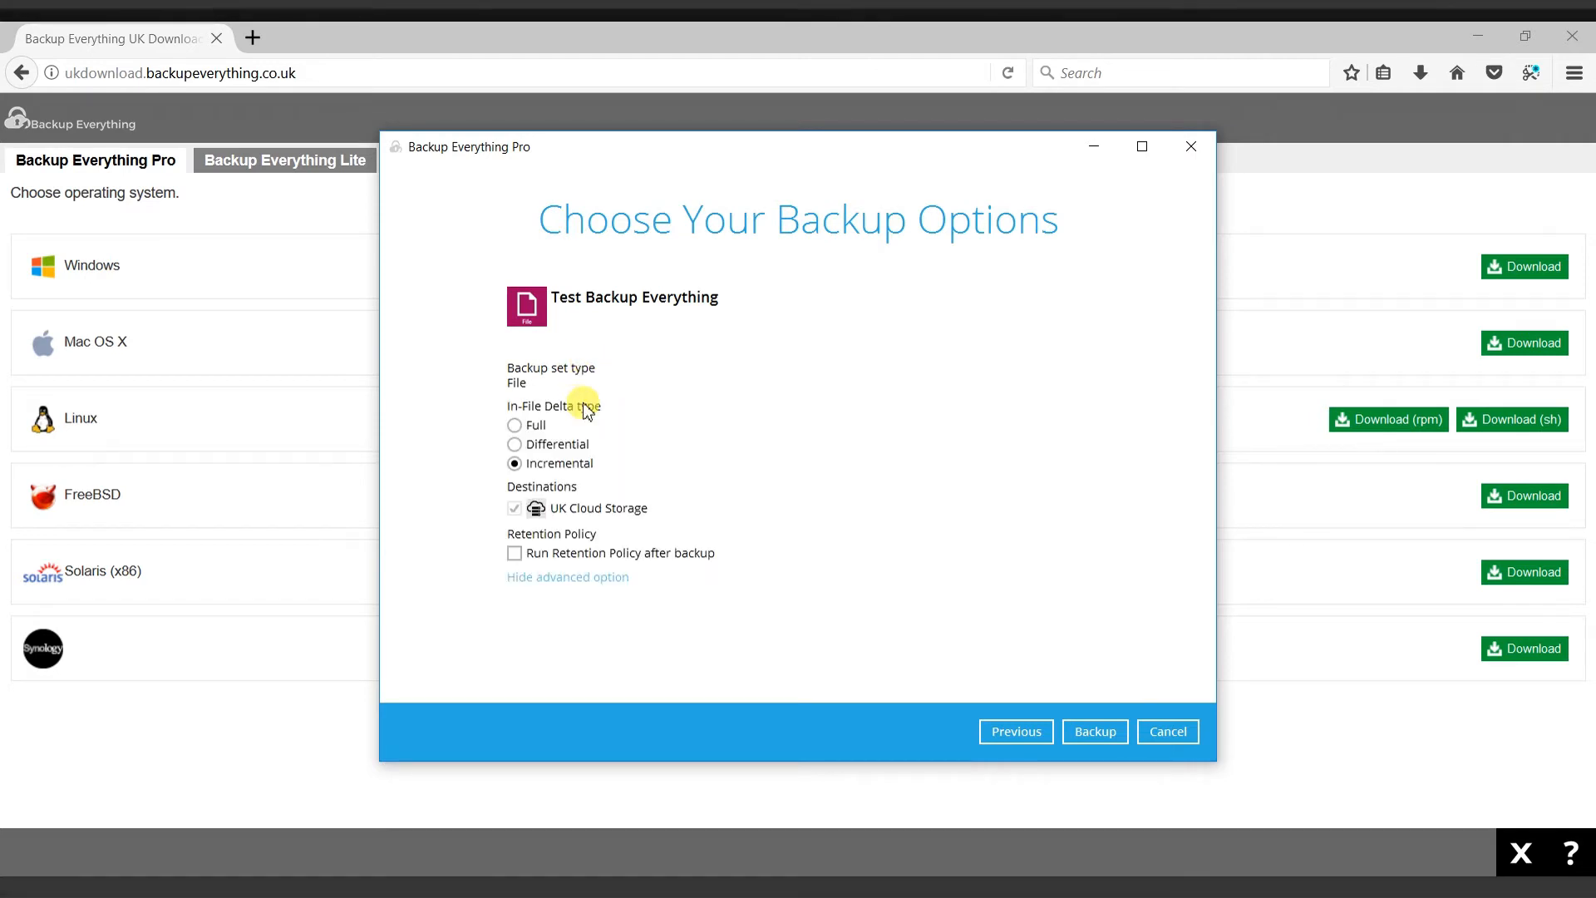
{"action": "left_click", "coordinate": [513, 444]}
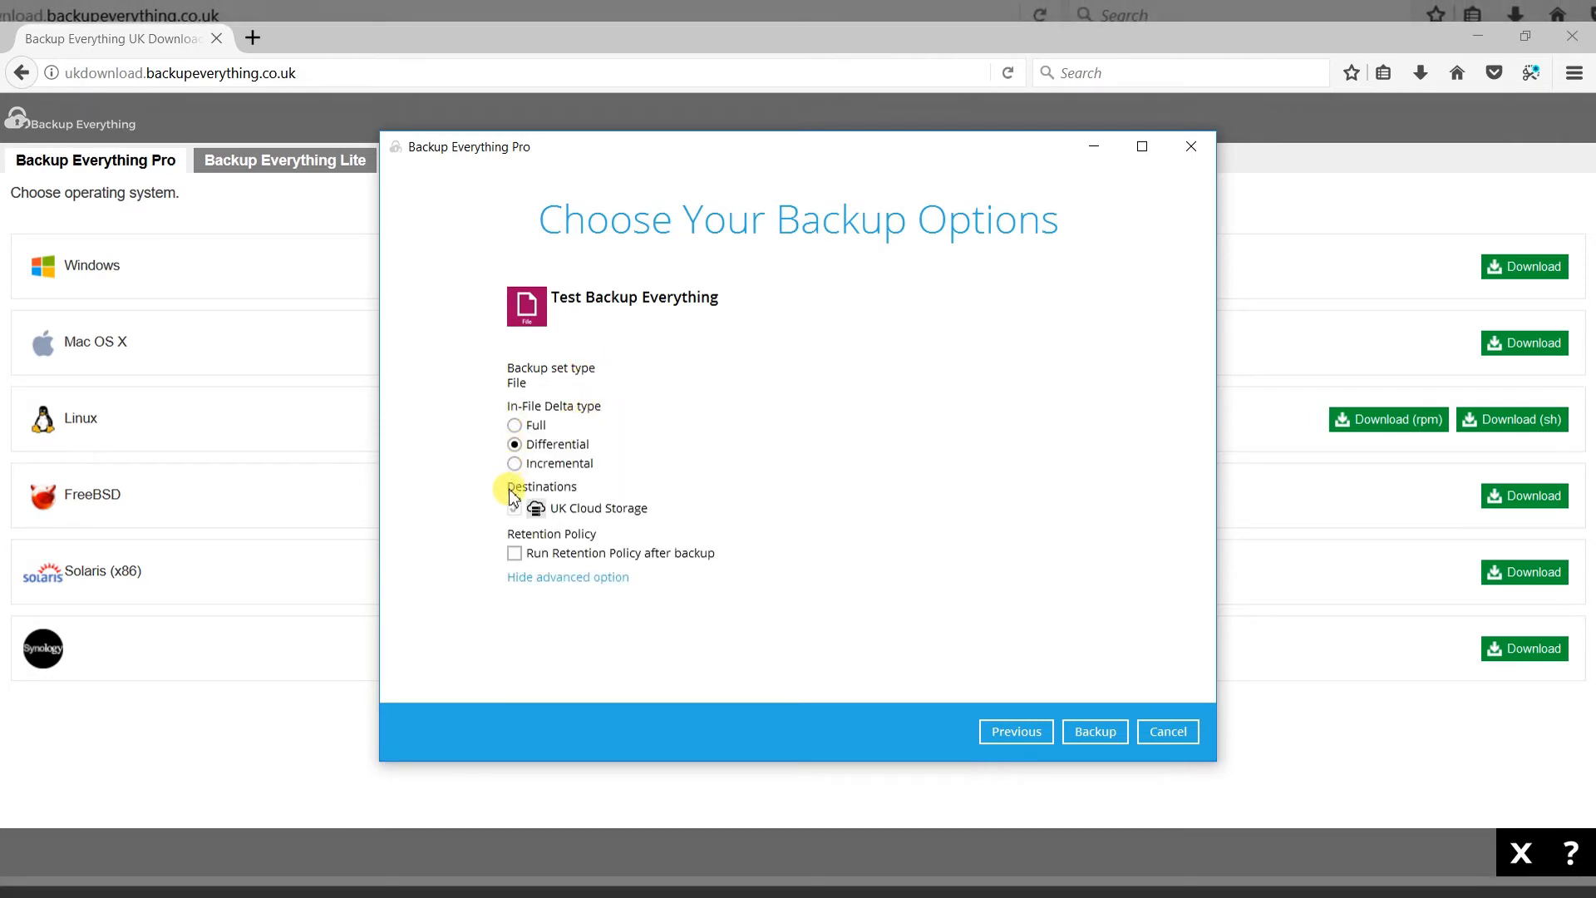
{"action": "left_click", "coordinate": [515, 555]}
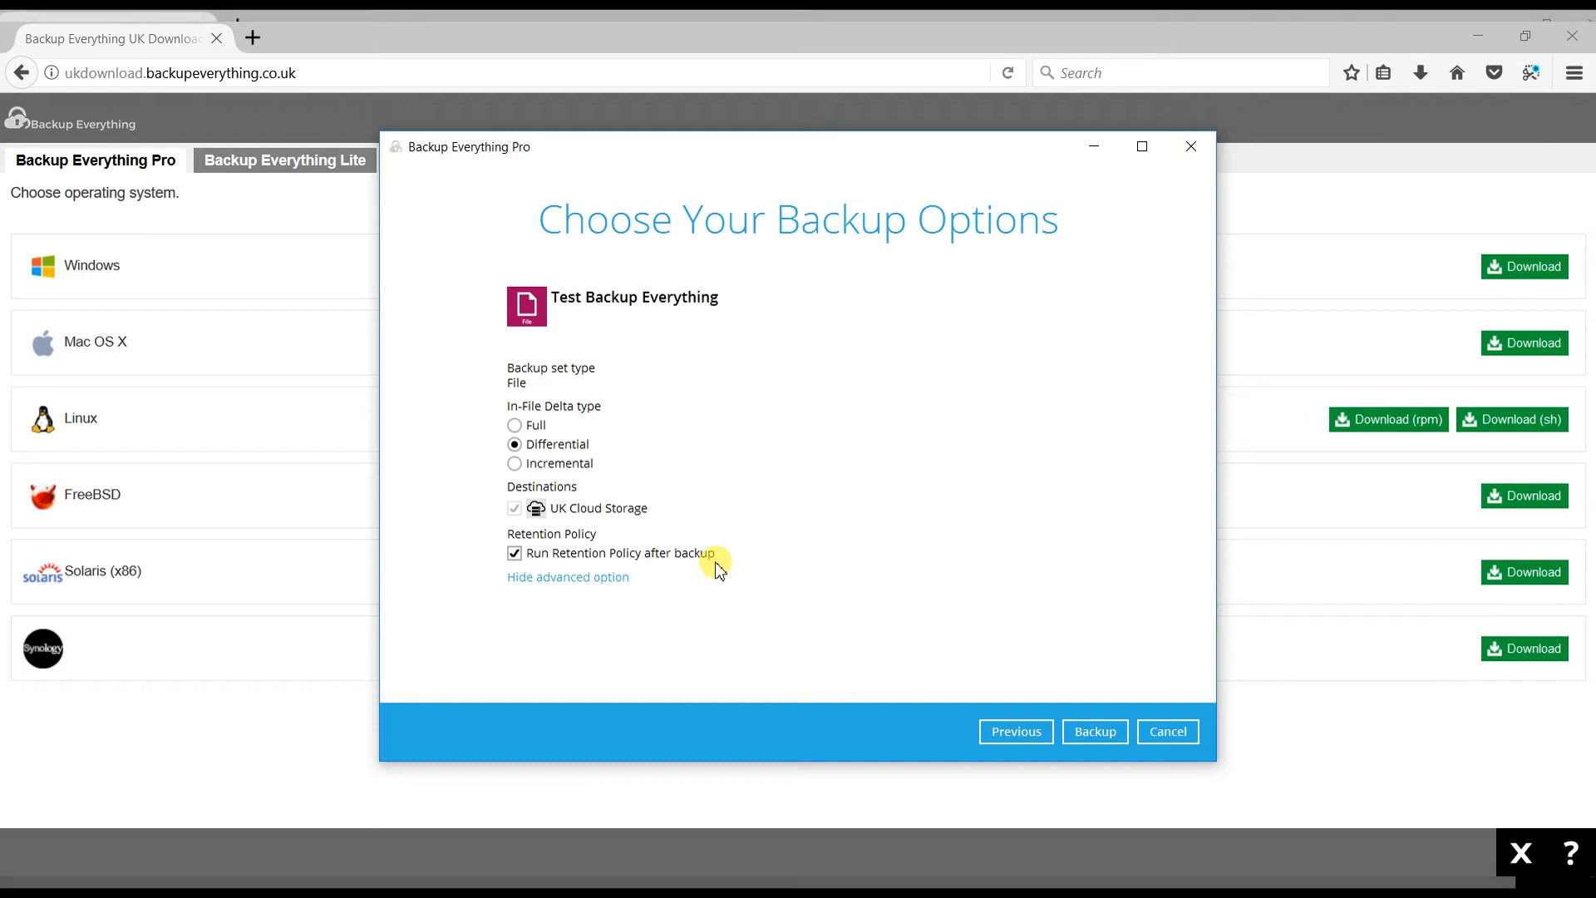
{"action": "left_click", "coordinate": [1084, 731]}
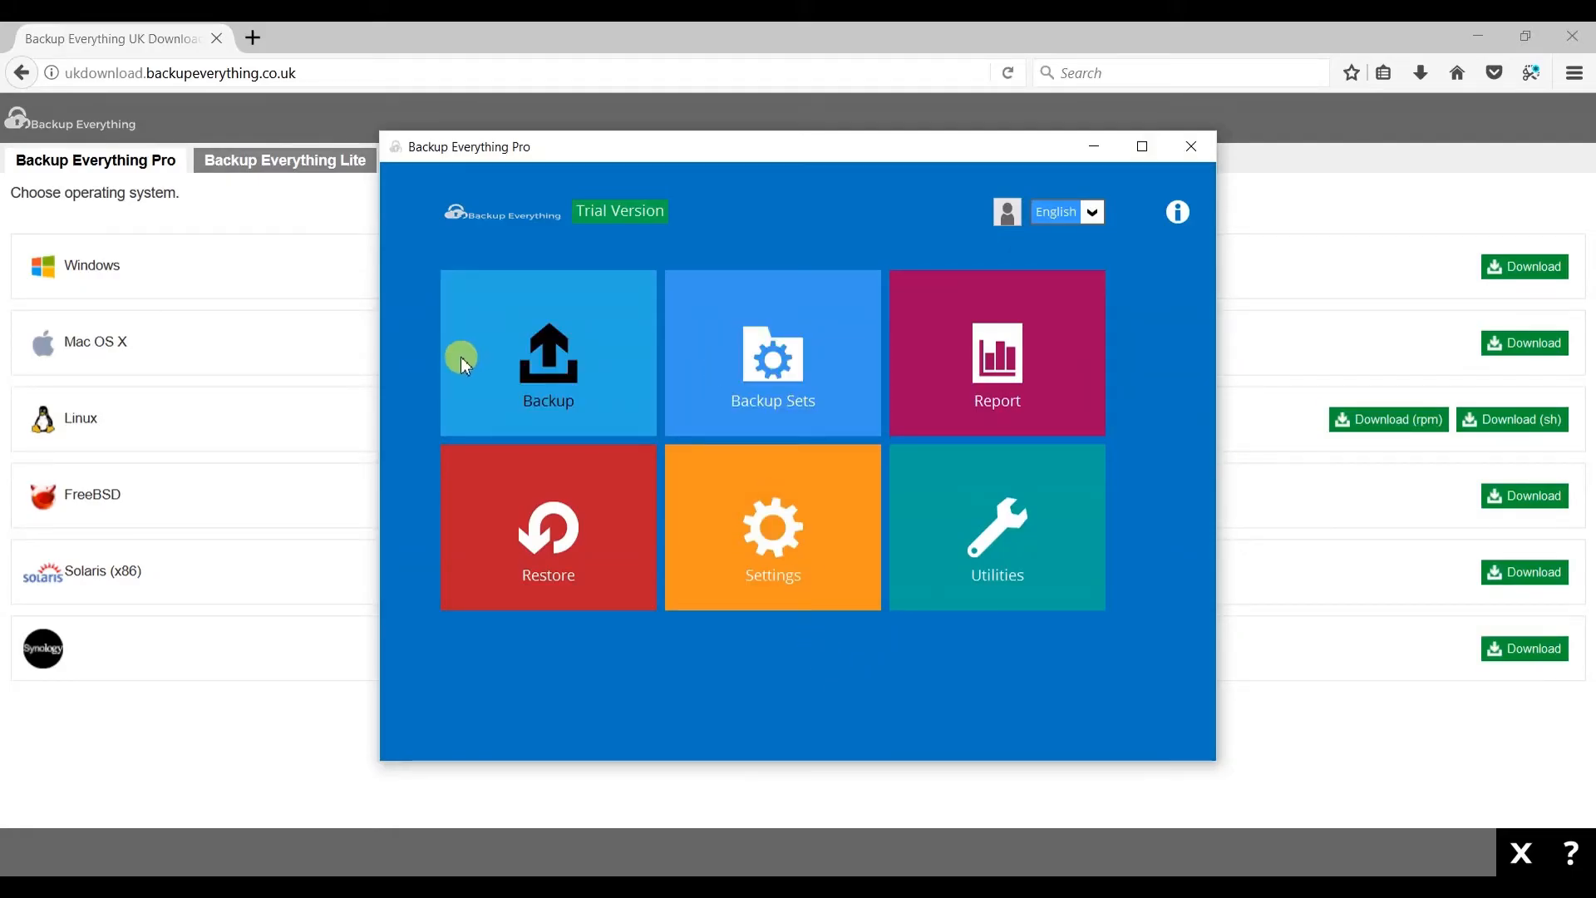
{"action": "left_click", "coordinate": [816, 376]}
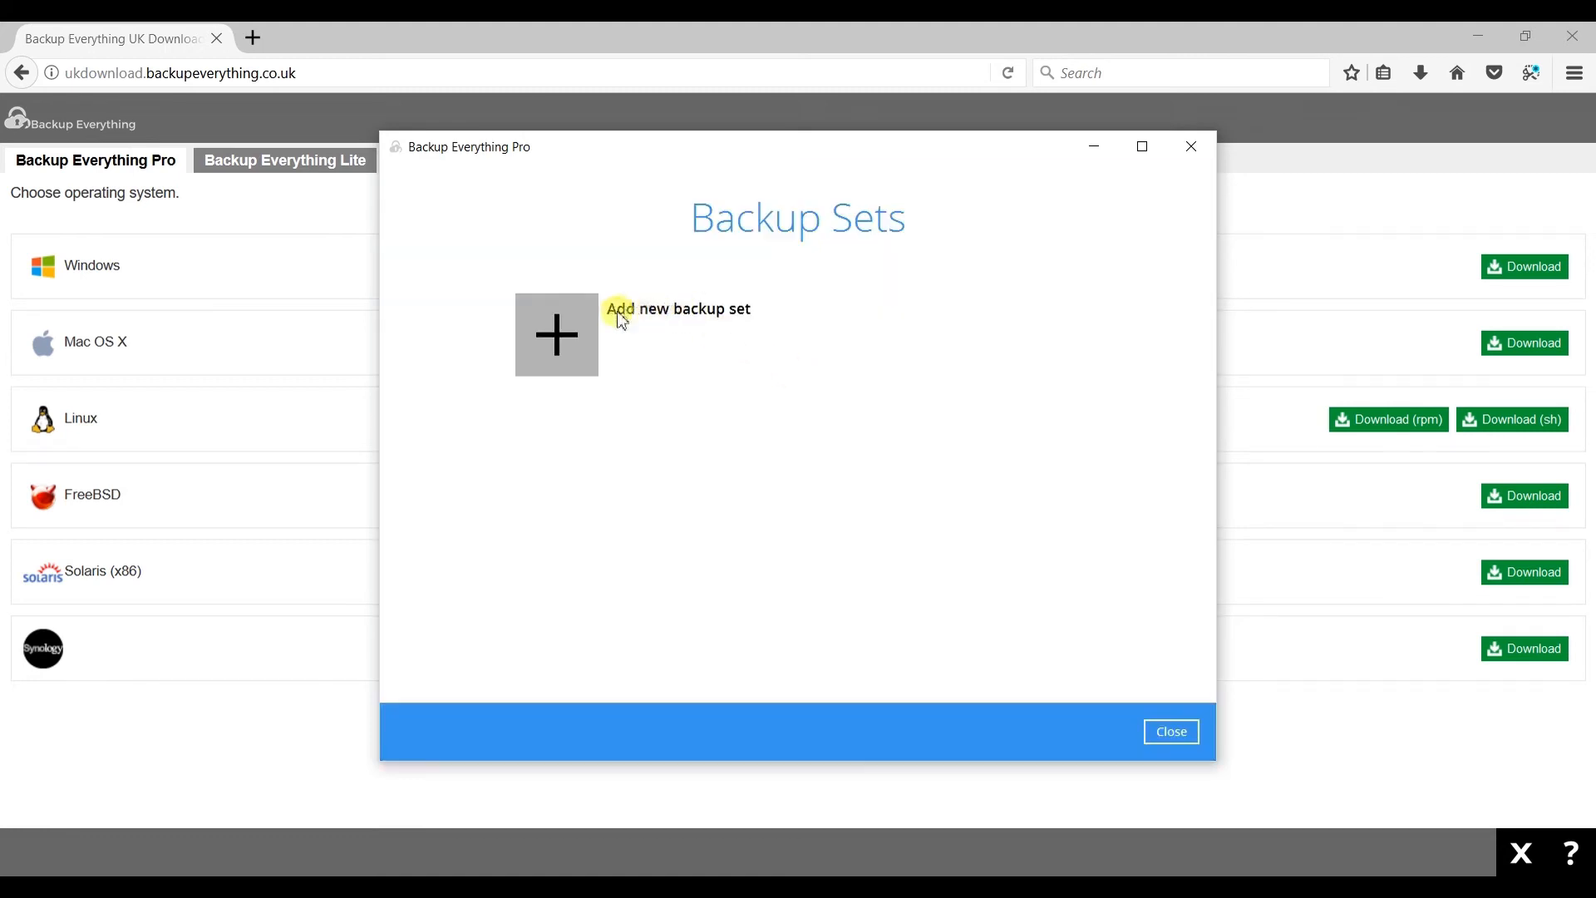
{"action": "left_click", "coordinate": [578, 333]}
{"action": "left_click_drag", "start_coordinate": [659, 313], "coordinate": [503, 313]}
{"action": "key", "text": "BackSpace"}
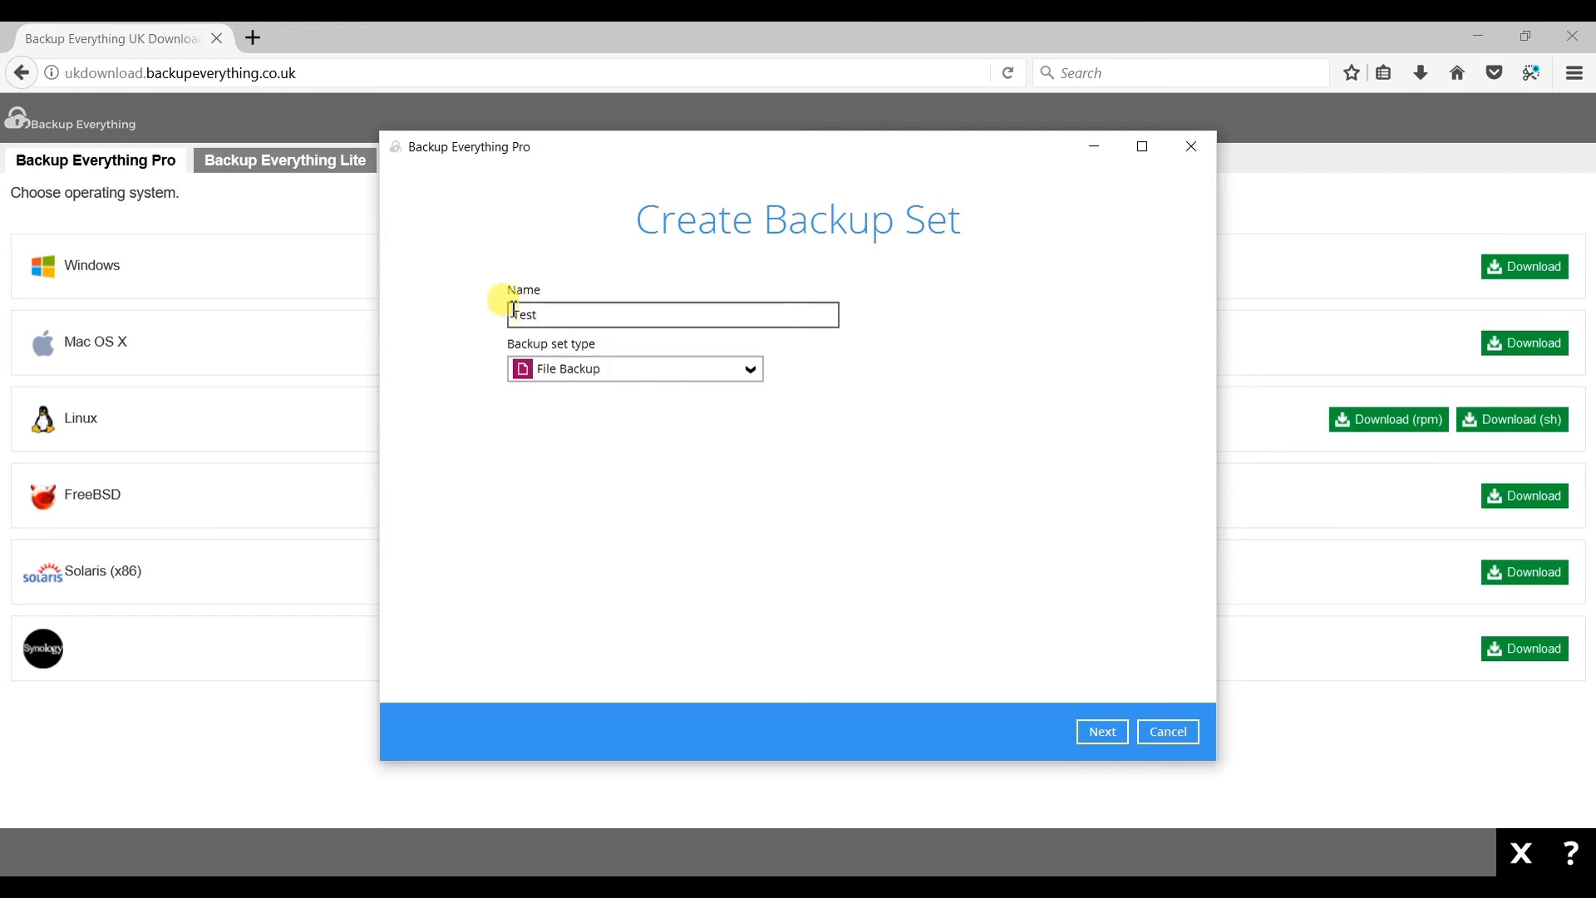
{"action": "key", "text": "ctrl+z"}
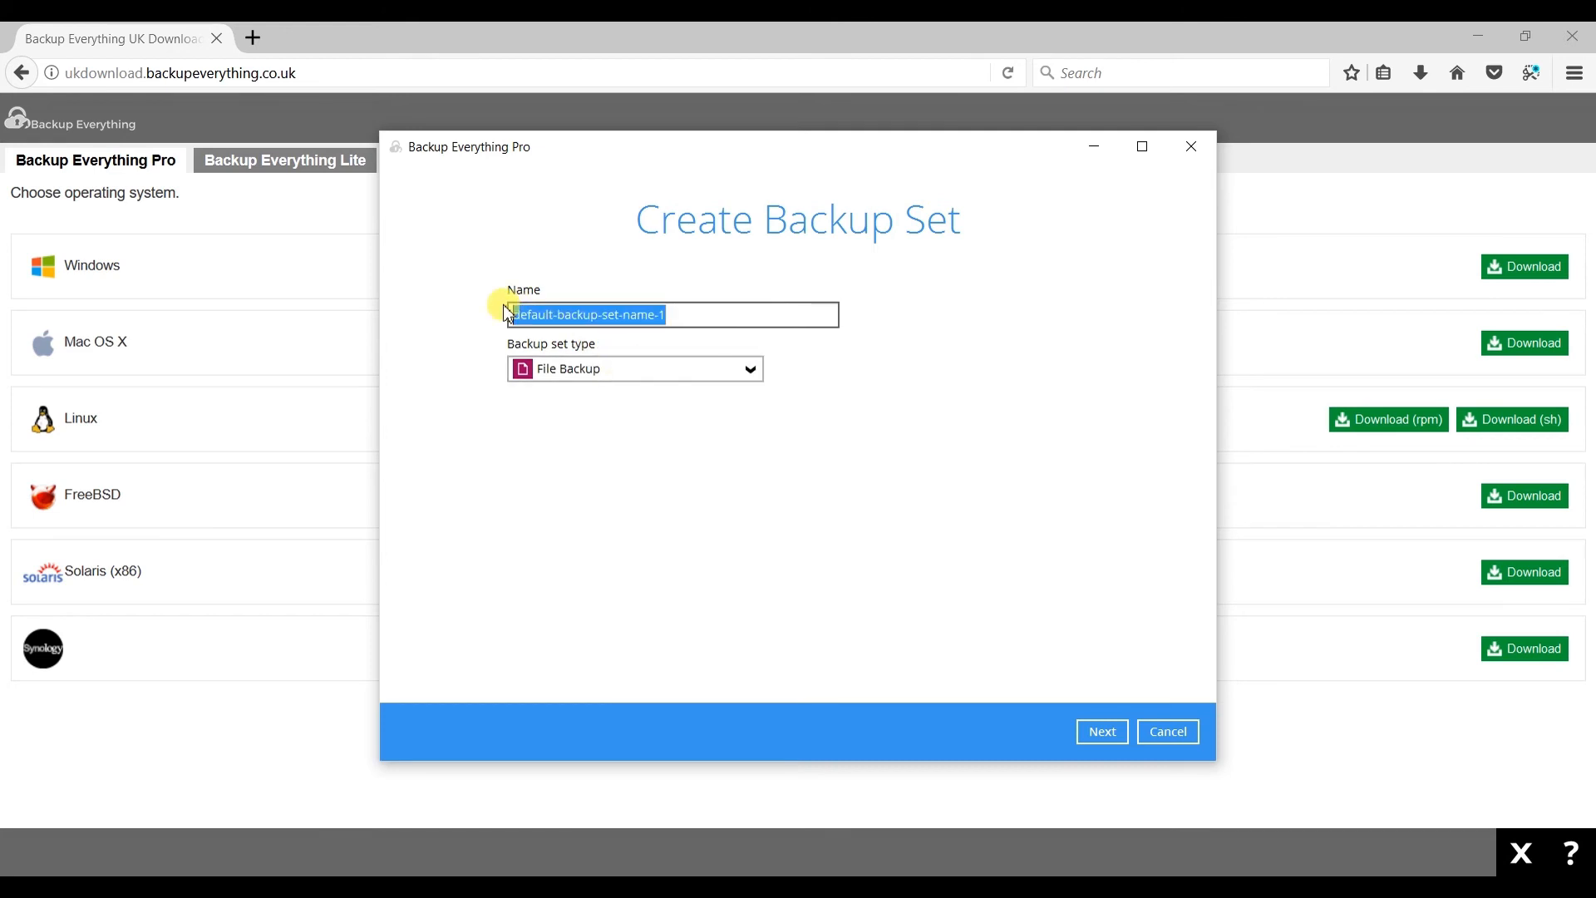
{"action": "left_click", "coordinate": [696, 313]}
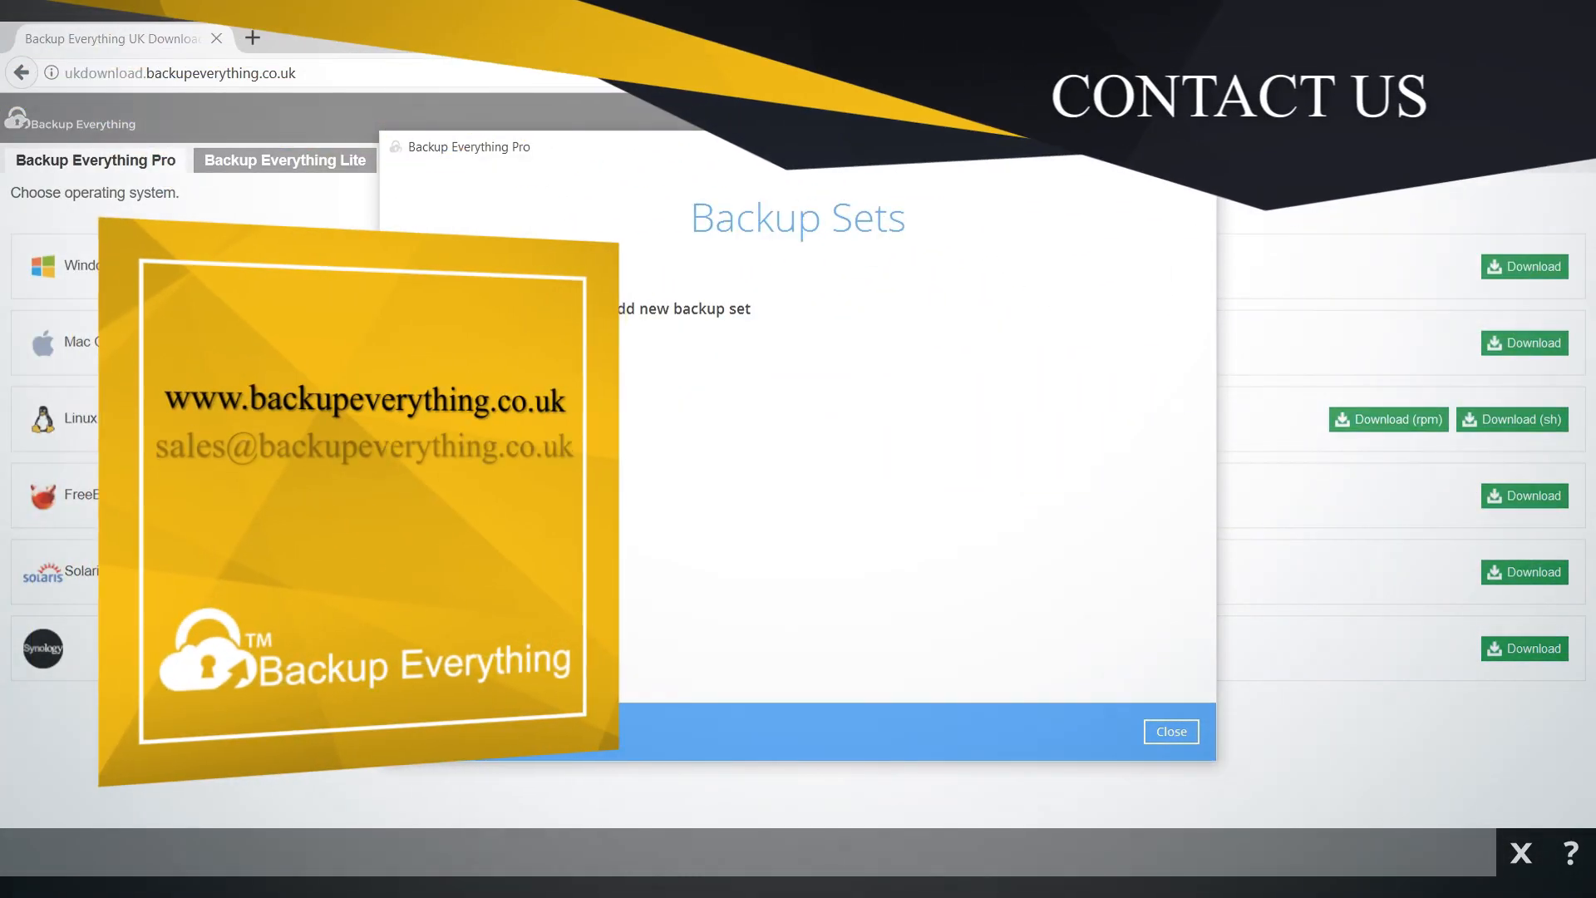